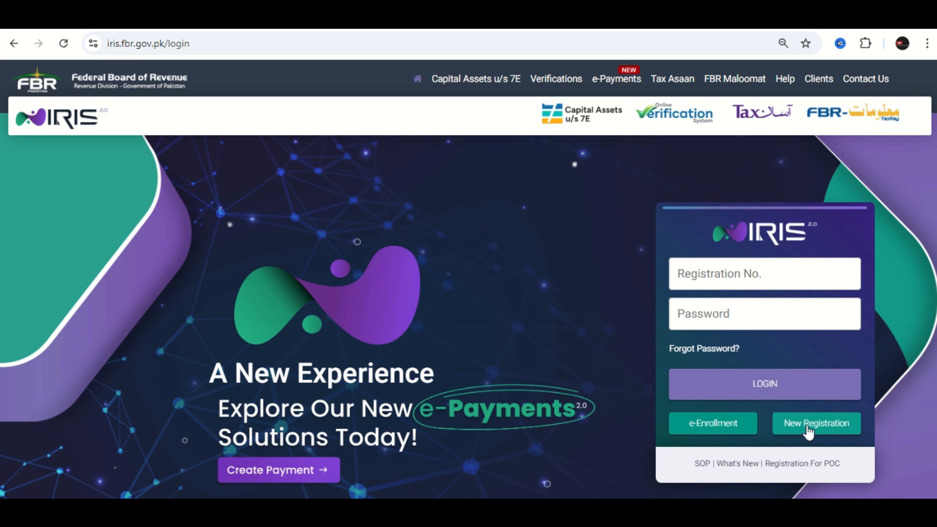
# - Open the new taxpayer registration form and set the prefix to Mr. and the current service provider to Mobilink
pyautogui.click(807, 427)
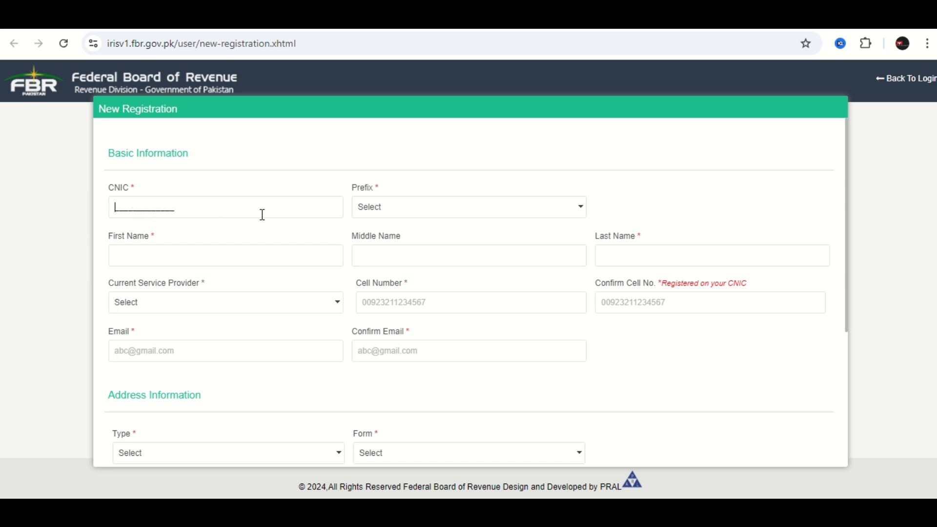
pyautogui.click(367, 214)
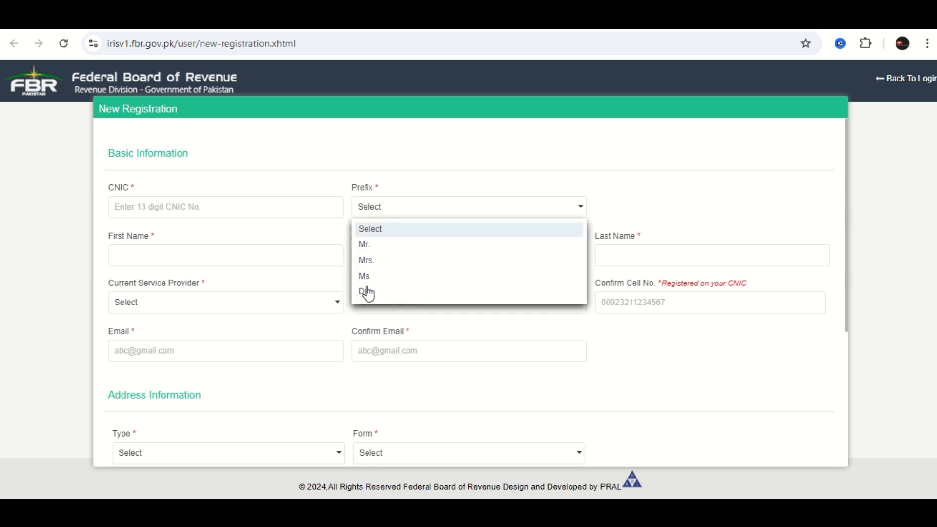
pyautogui.click(366, 245)
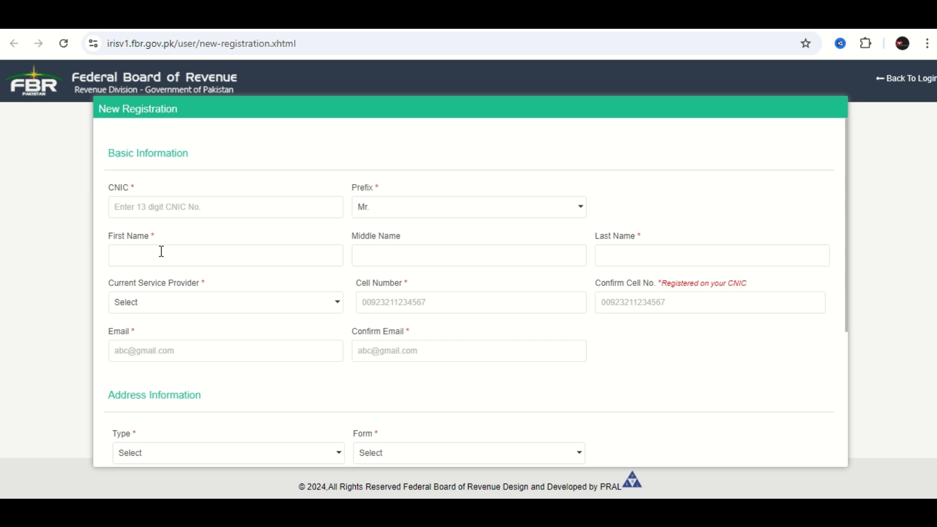
pyautogui.click(180, 309)
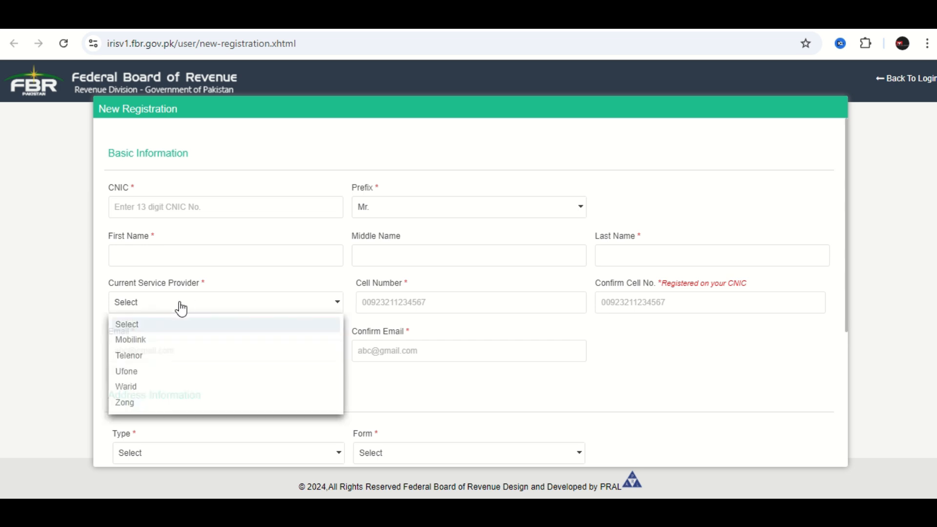
pyautogui.click(140, 341)
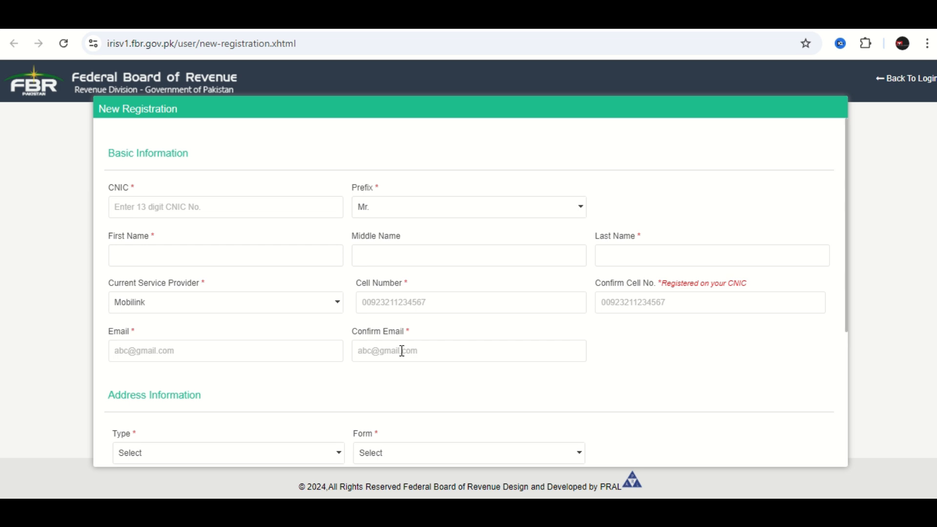
# - In the address information, set the property type to Residential Property and its form to House
pyautogui.scroll(-4, 165, 409)
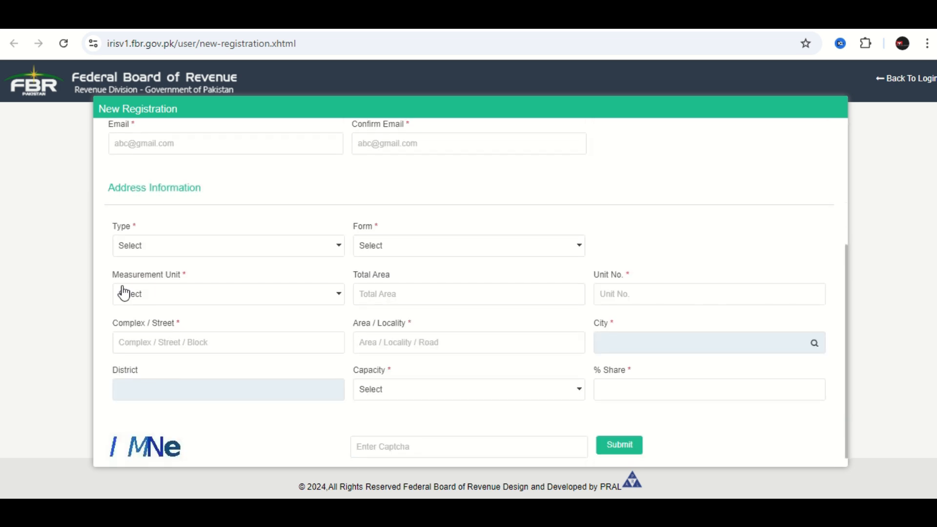
pyautogui.click(163, 249)
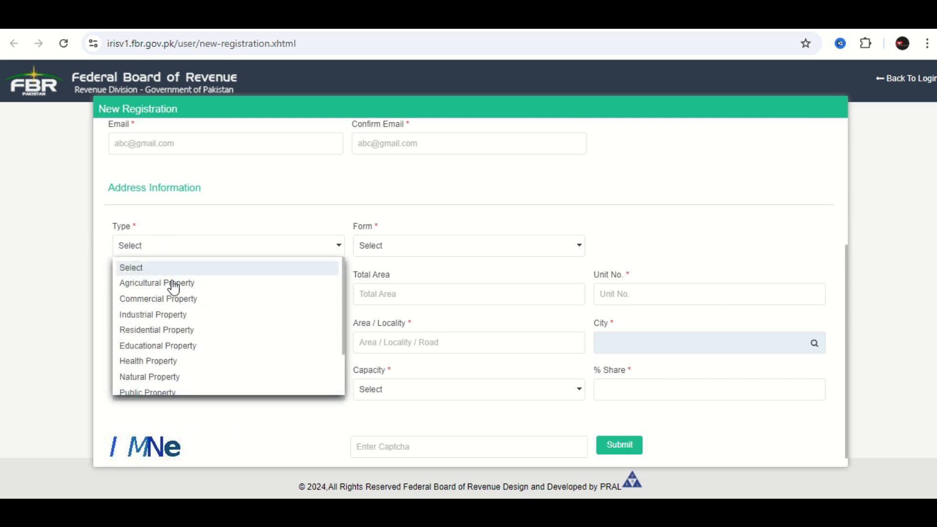
pyautogui.click(166, 331)
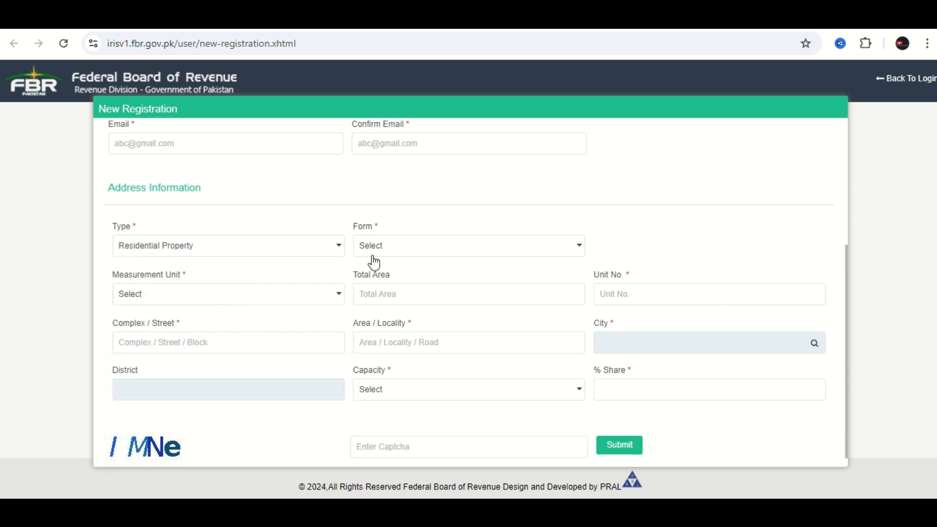
pyautogui.click(418, 253)
pyautogui.scroll(-2, 391, 337)
pyautogui.scroll(-1, 388, 341)
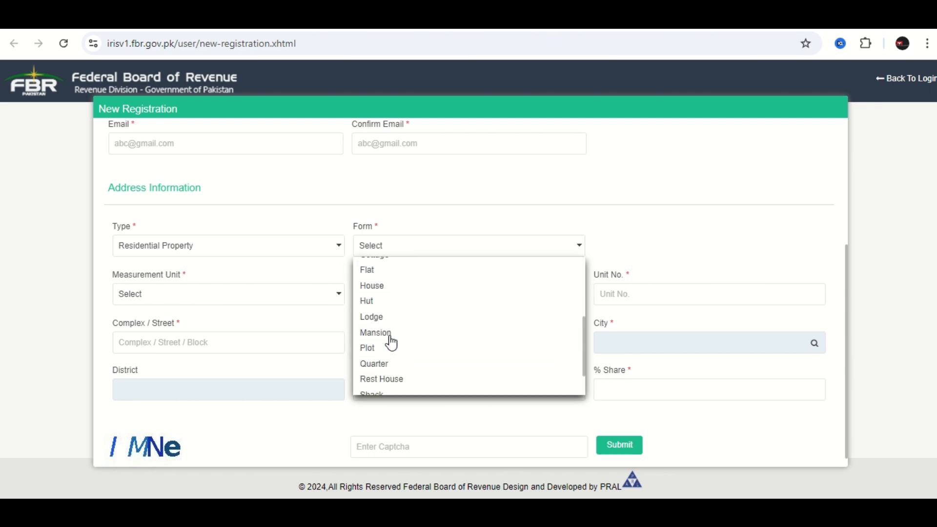
pyautogui.scroll(-1, 386, 336)
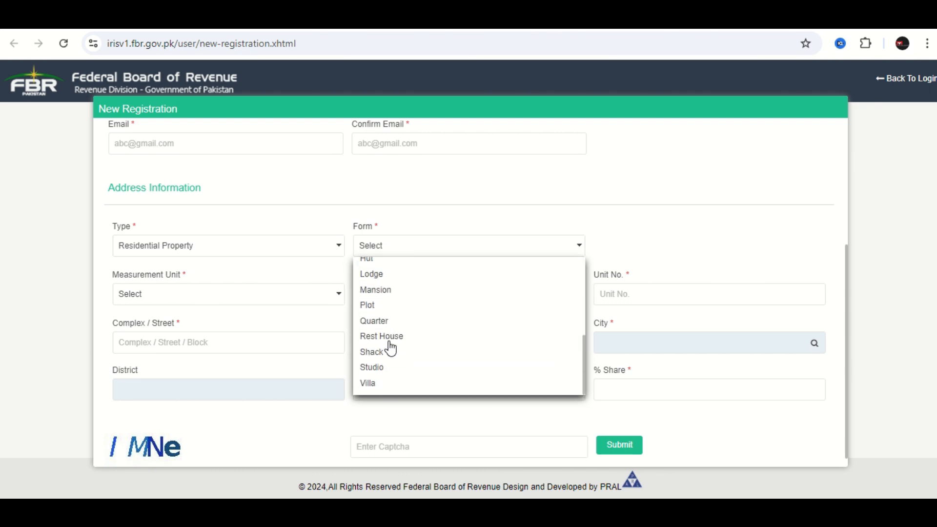
pyautogui.scroll(1, 385, 336)
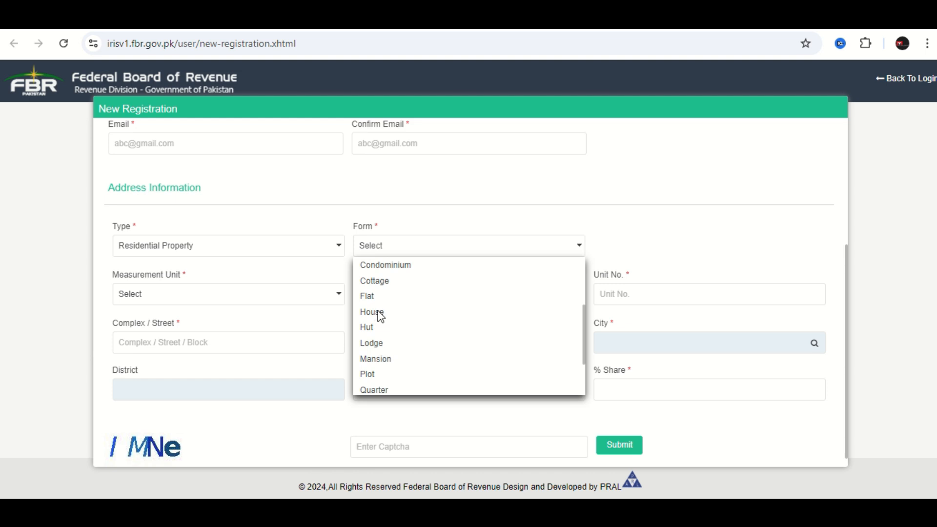
pyautogui.click(380, 315)
# - Set the property's measurement unit to Marla and its total area to 5.00
pyautogui.click(218, 296)
pyautogui.click(195, 293)
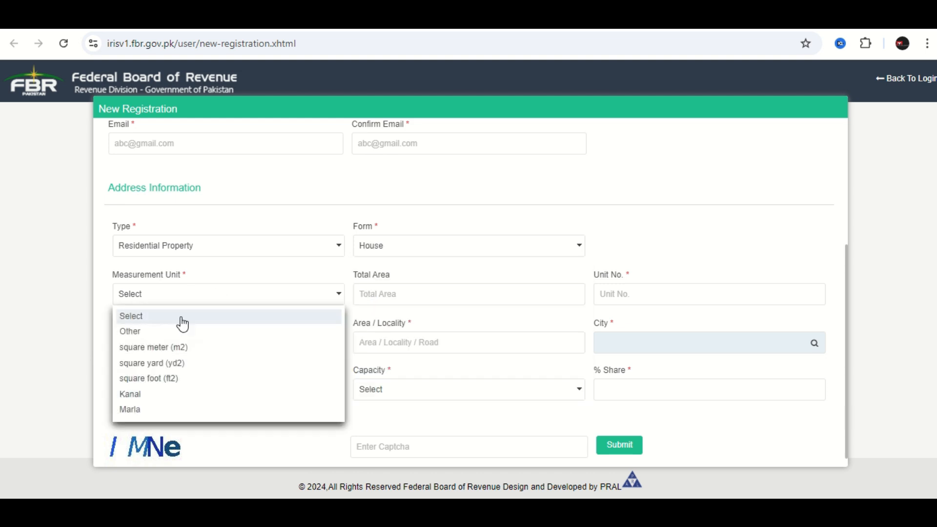
pyautogui.click(130, 410)
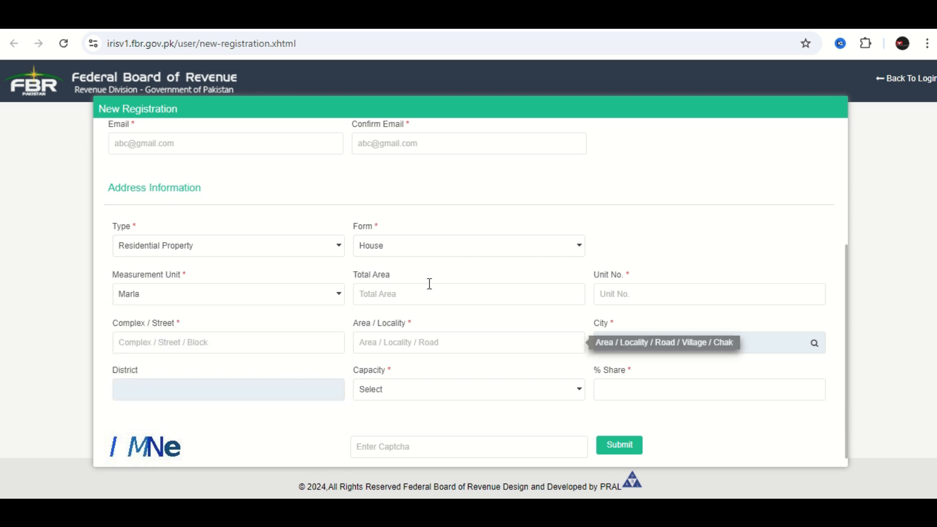
pyautogui.click(418, 298)
pyautogui.click(442, 329)
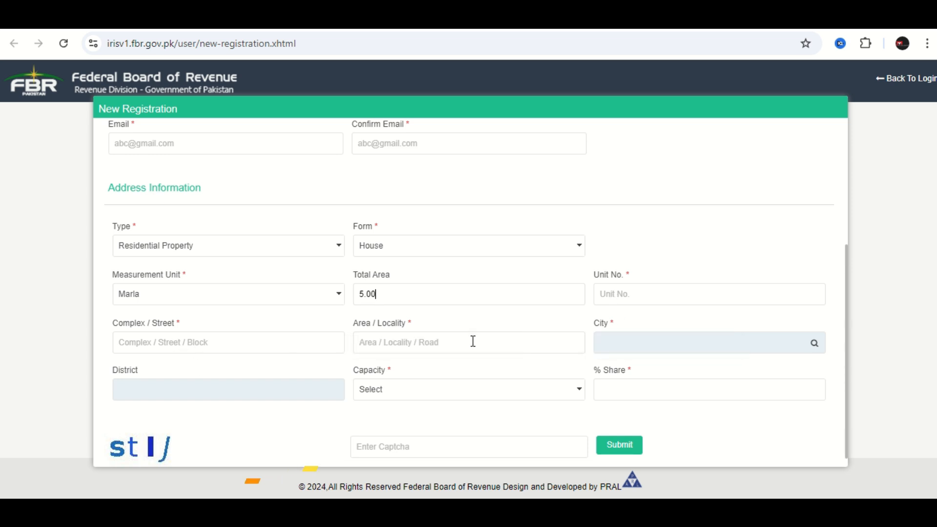
# - Look up the city sharaqpur and choose Sheikhupura Sharaqpur as the address city
pyautogui.click(815, 344)
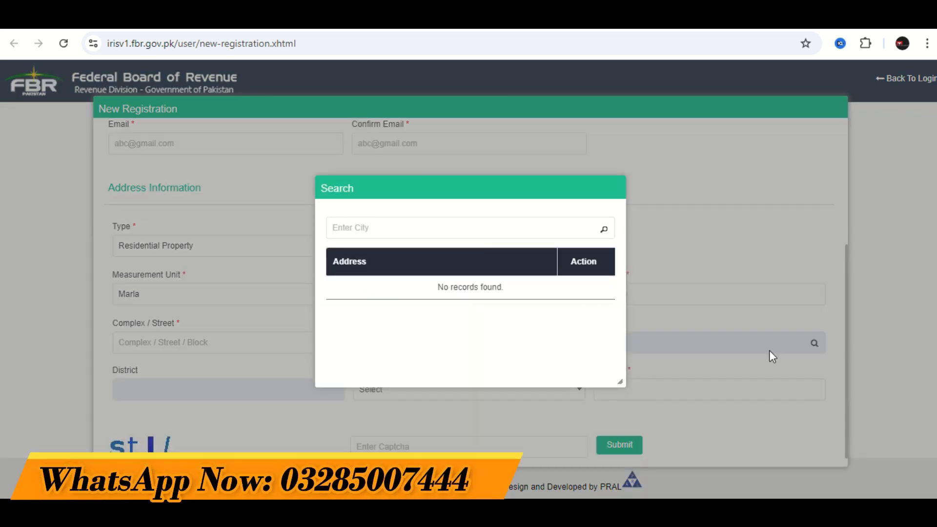
pyautogui.click(438, 227)
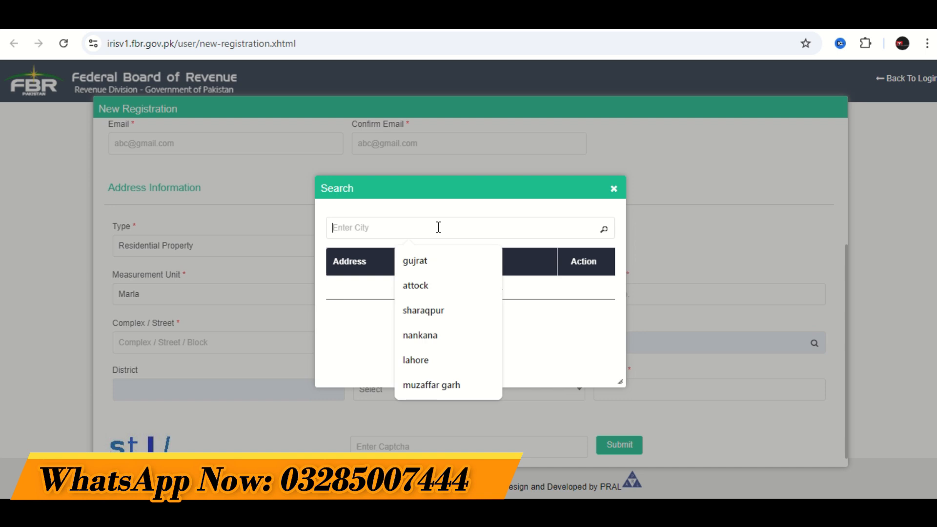
pyautogui.click(425, 312)
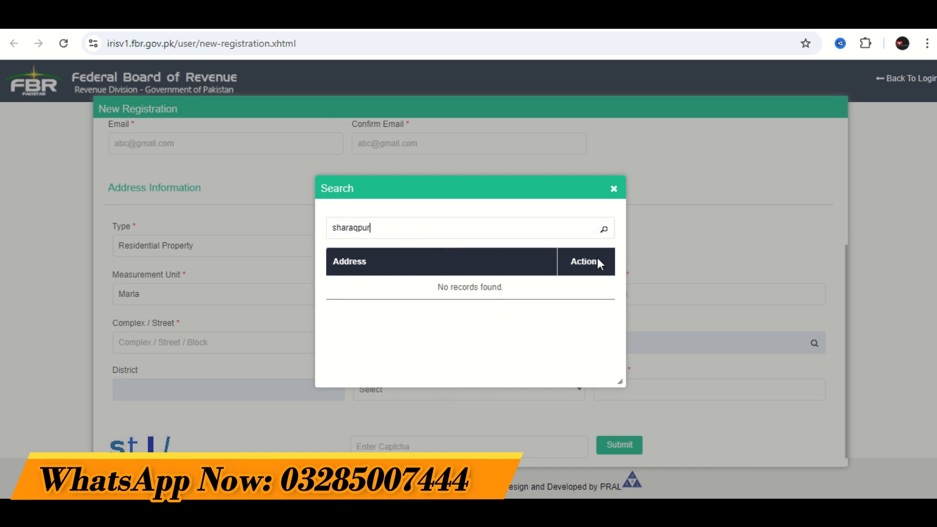
pyautogui.click(604, 231)
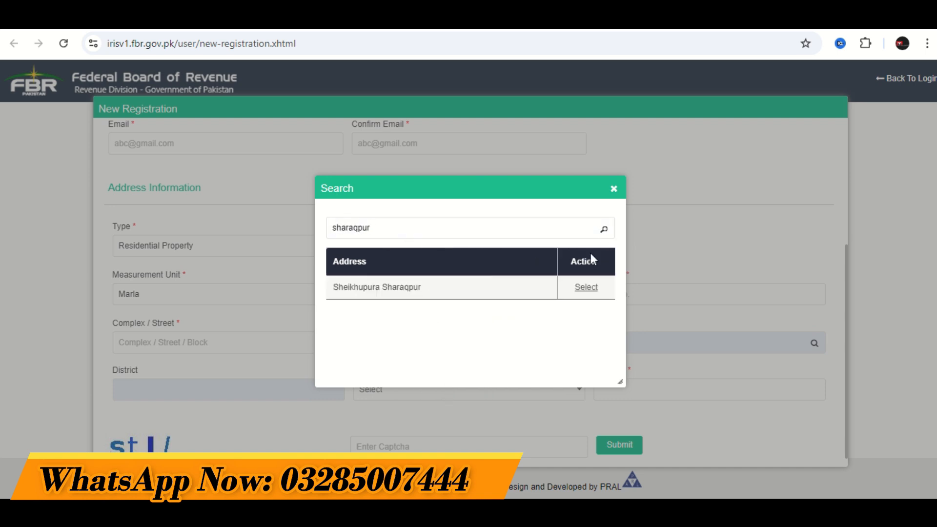
pyautogui.click(586, 289)
# - Set the capacity to Benami / Lessee / Tenant / Franchisee / Occupant and the share to 10 percent
pyautogui.click(635, 393)
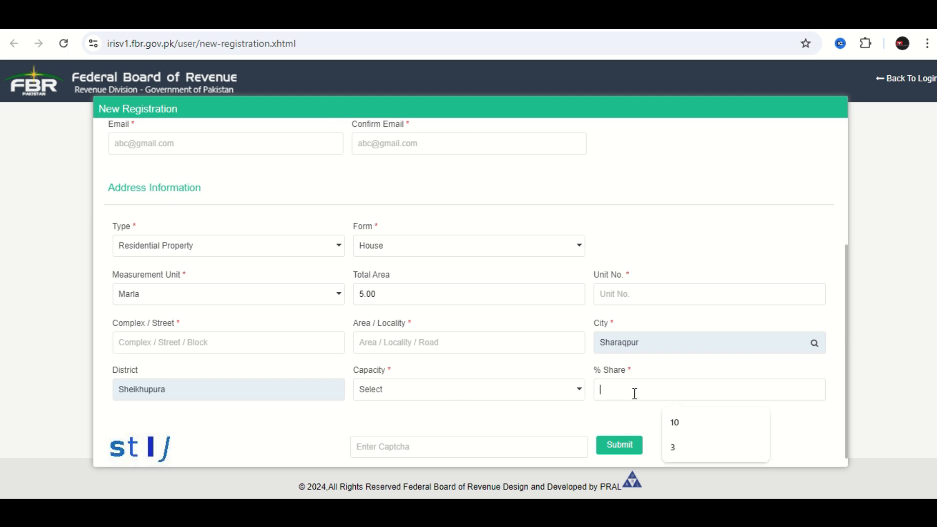
pyautogui.click(437, 399)
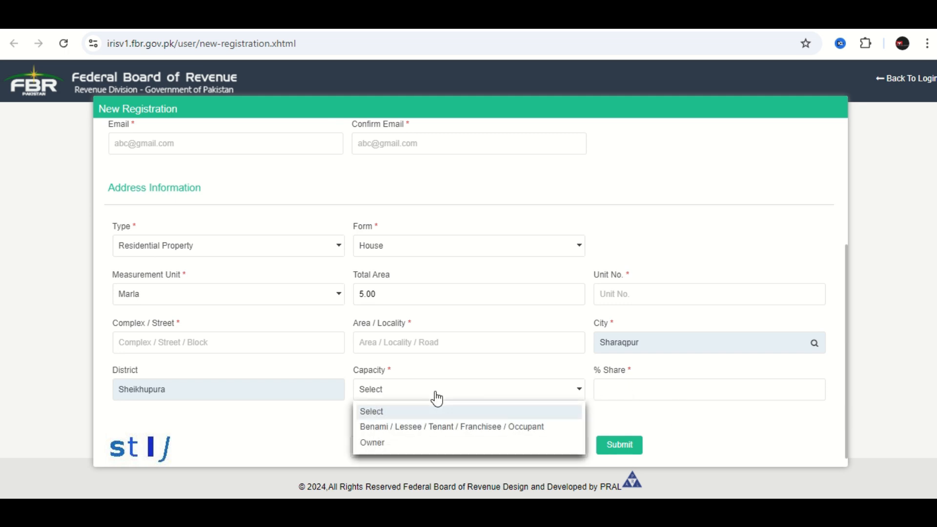
pyautogui.click(422, 434)
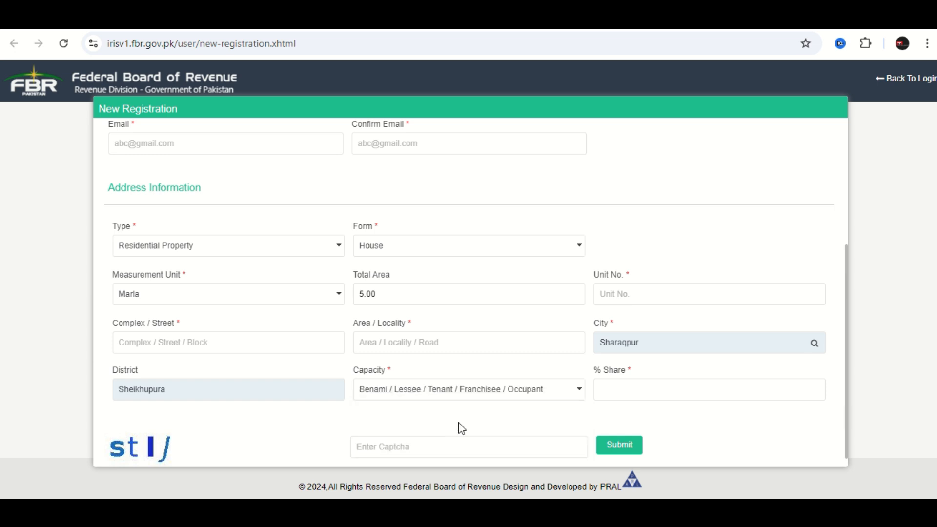
pyautogui.click(616, 392)
pyautogui.click(678, 426)
pyautogui.click(376, 441)
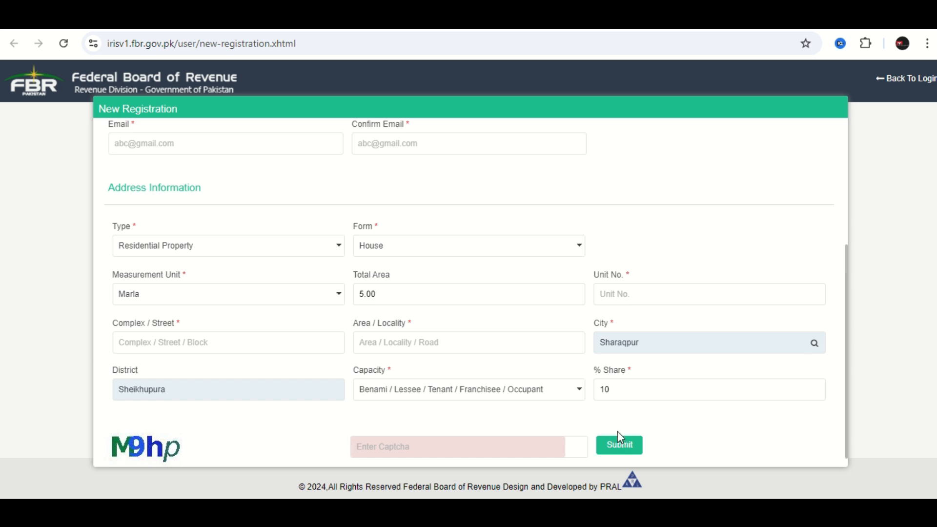
# - Return to the login page and sign in with the taxpayer's registration number and account password
pyautogui.click(903, 81)
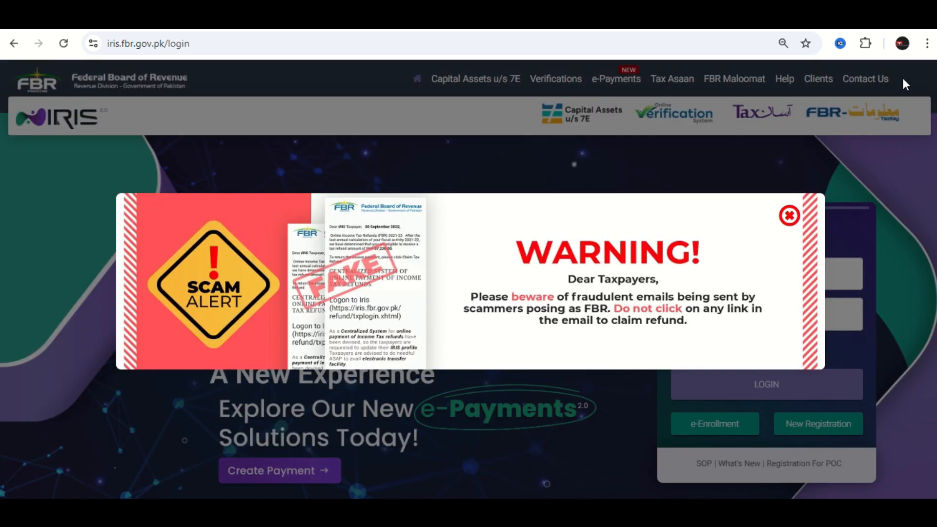
pyautogui.click(787, 214)
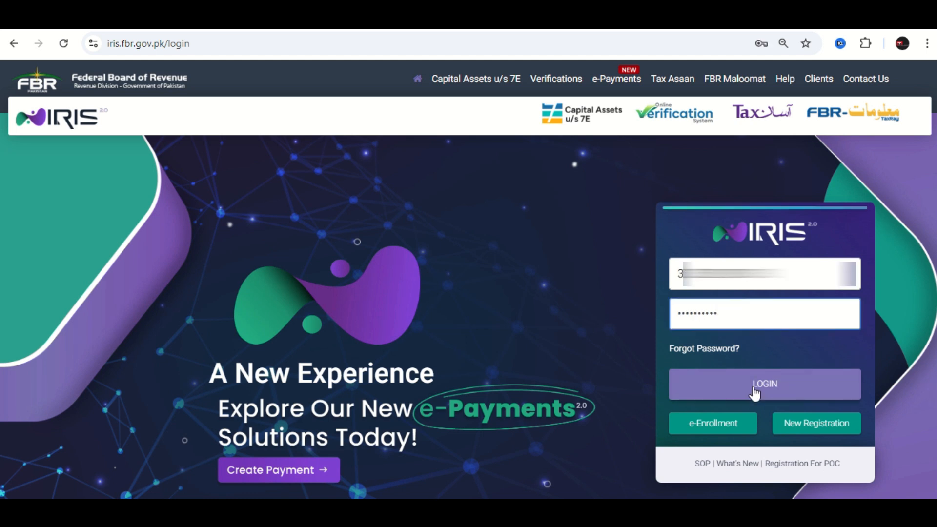
pyautogui.click(755, 389)
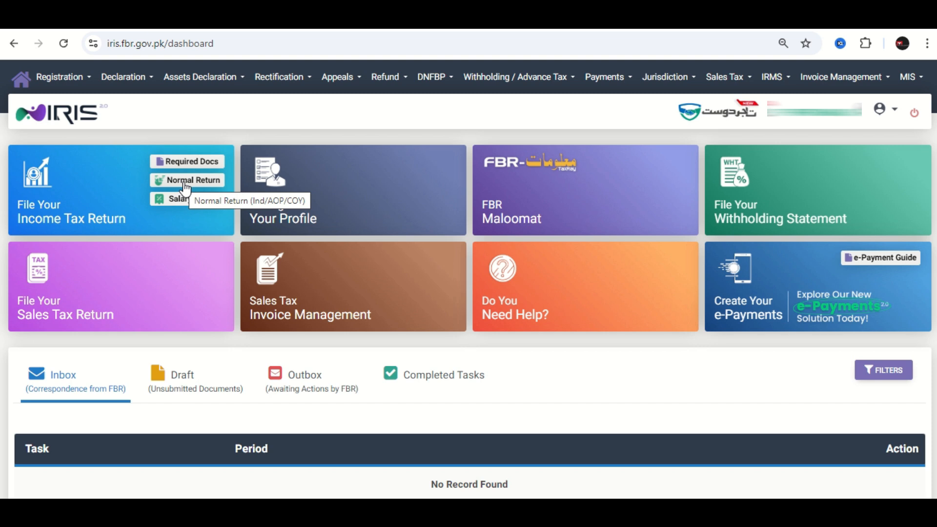
pyautogui.click(126, 89)
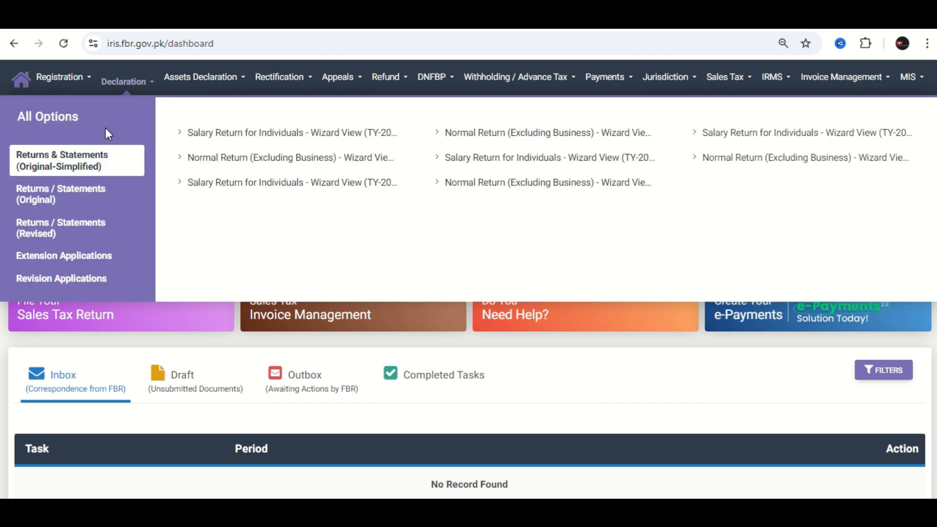
pyautogui.click(71, 200)
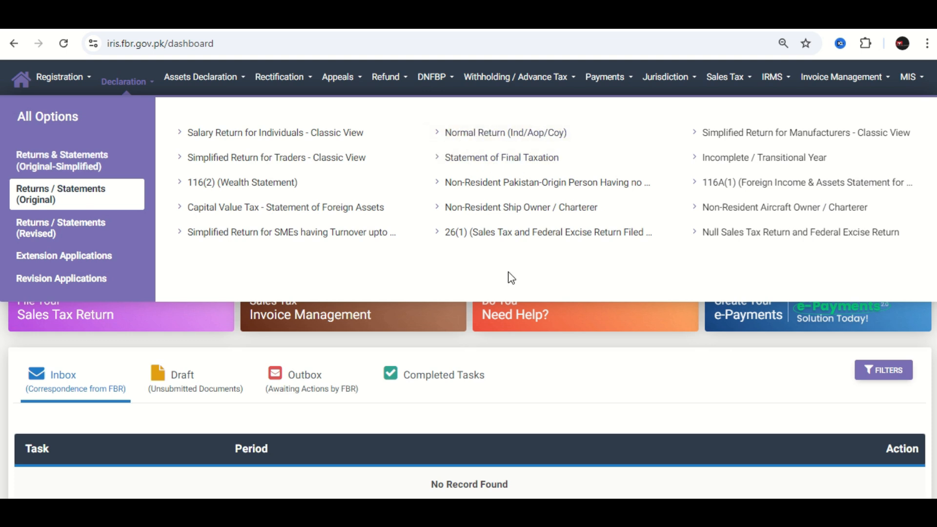
pyautogui.click(595, 367)
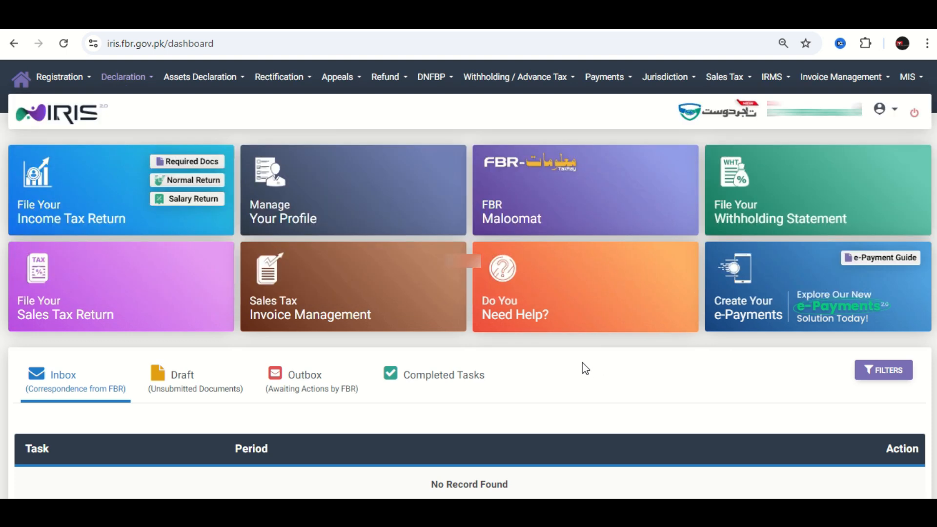
# - Start a normal income tax return for the tax period 01-Jul-2023 - 30-Jun-2024
pyautogui.click(220, 187)
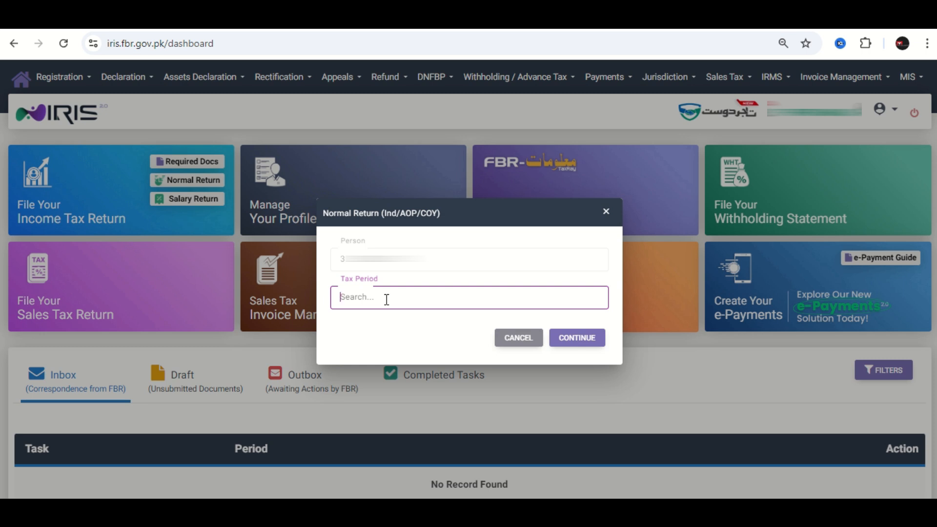
pyautogui.write('2024')
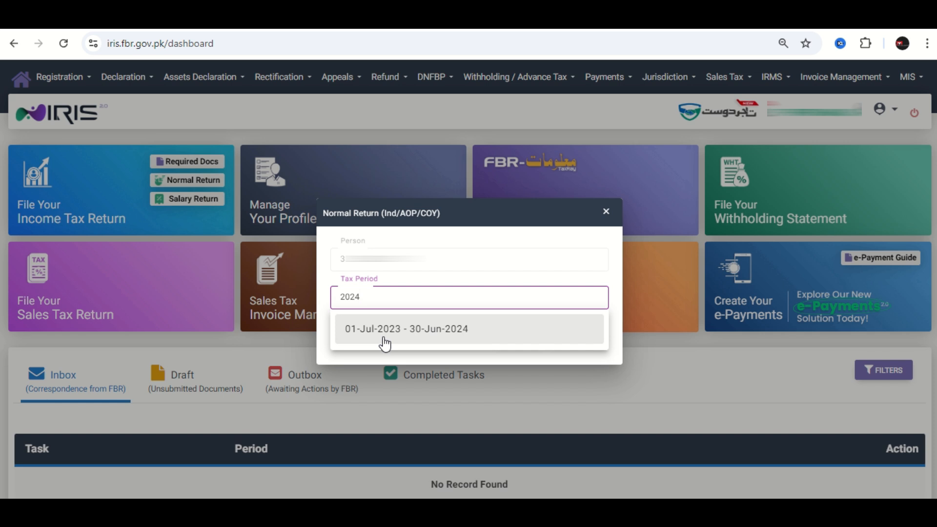
pyautogui.click(446, 335)
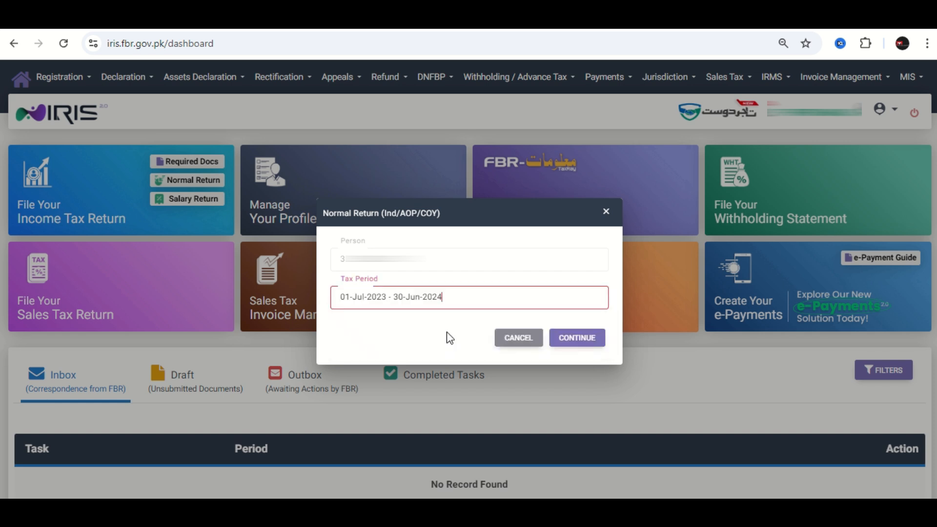
pyautogui.click(573, 342)
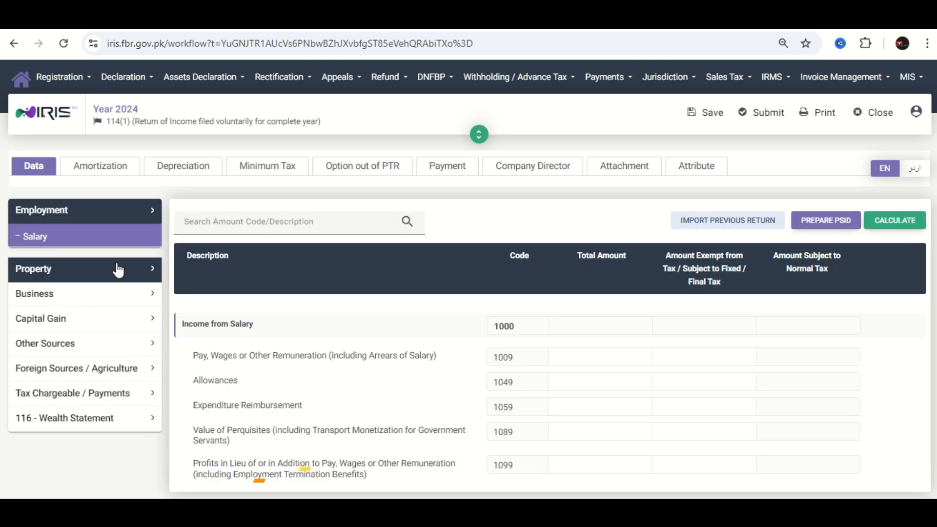
# - Examine the return's Salary section and the wealth statement's Personal Assets / Liabilities and Reconciliation of Net Assets sections
pyautogui.click(64, 241)
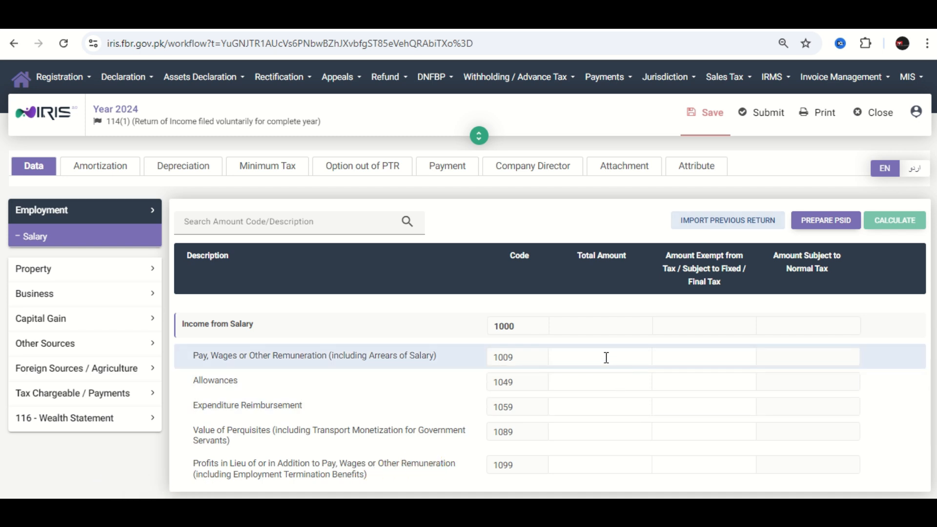
pyautogui.click(83, 428)
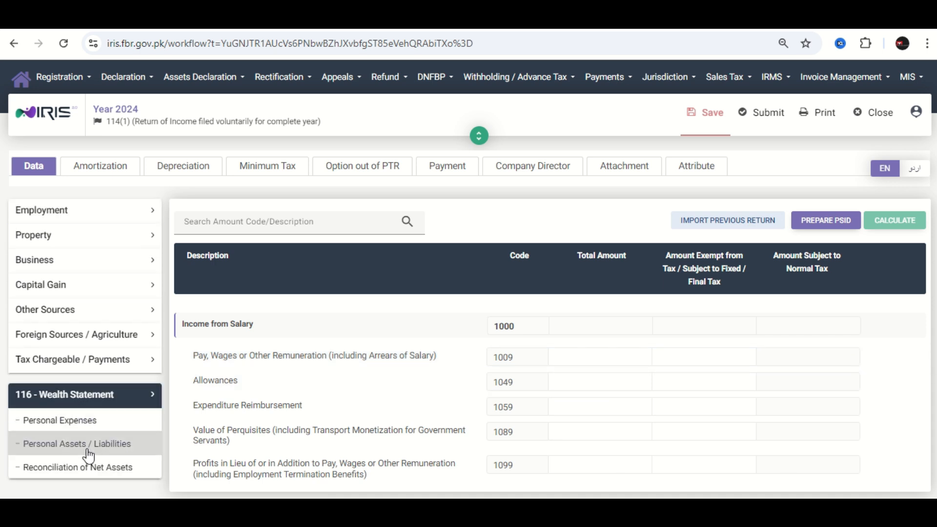
pyautogui.click(88, 445)
pyautogui.scroll(-4, 665, 411)
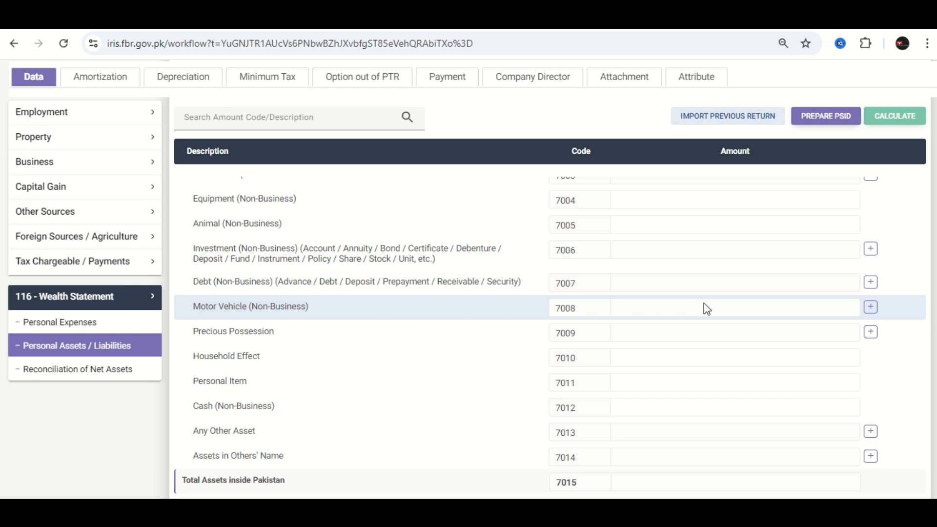
pyautogui.click(30, 370)
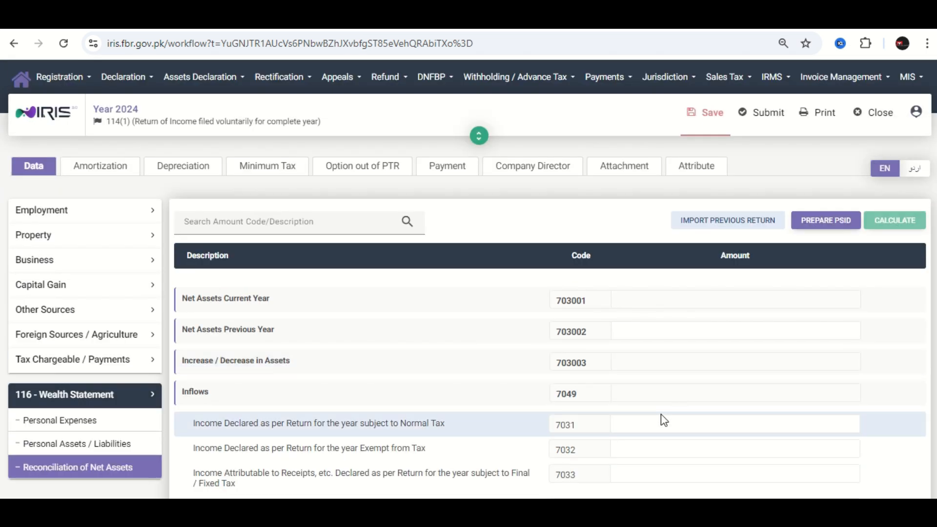
# - Enter 765,490 as the total amount of Pay, Wages or Other Remuneration in the Employment Salary section and recalculate the return
pyautogui.scroll(-2, 656, 405)
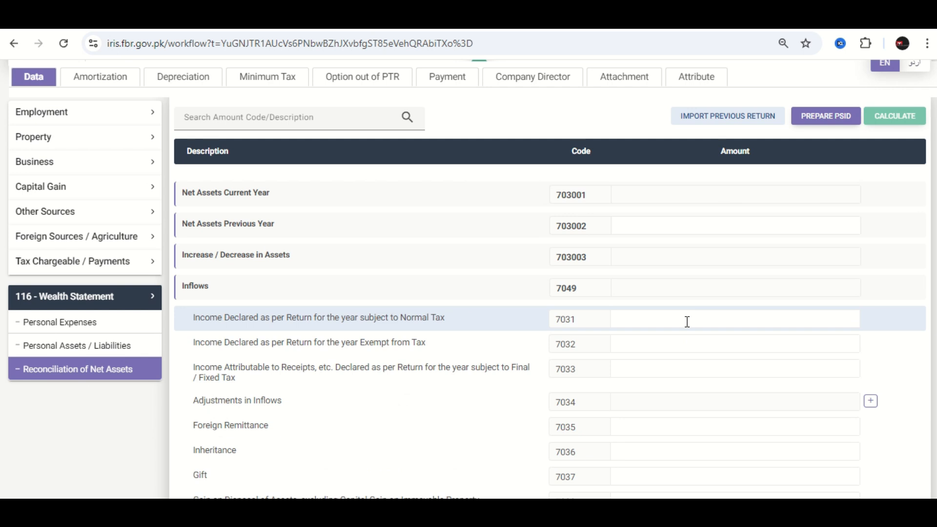
pyautogui.scroll(-1, 686, 322)
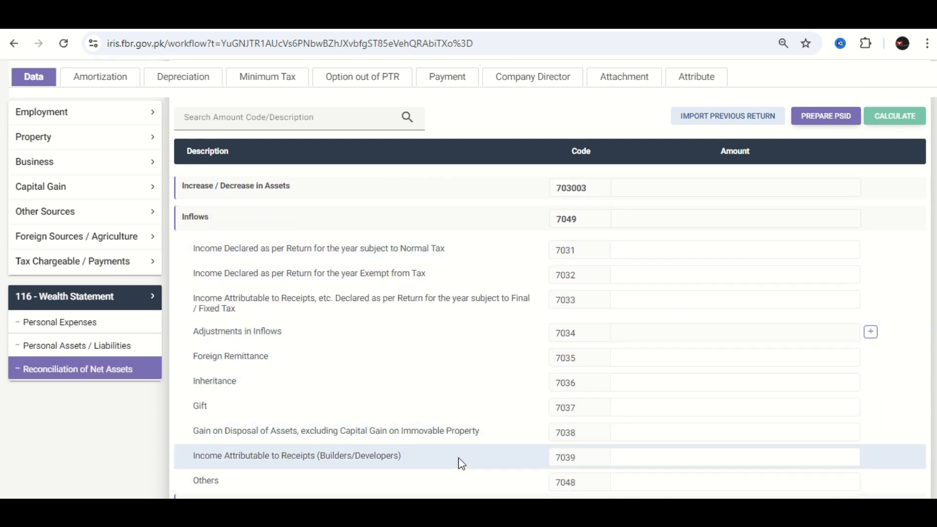
pyautogui.scroll(3, 4, 454)
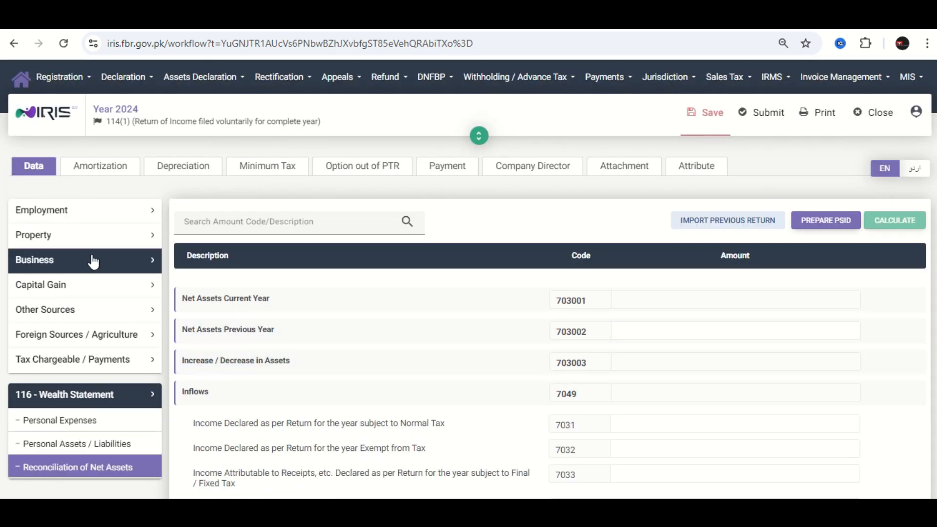
pyautogui.click(78, 210)
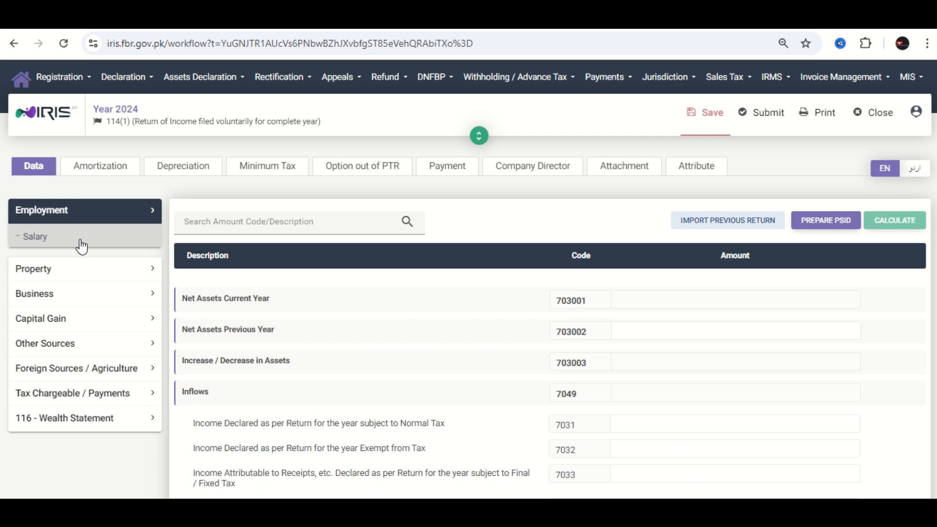
pyautogui.click(81, 244)
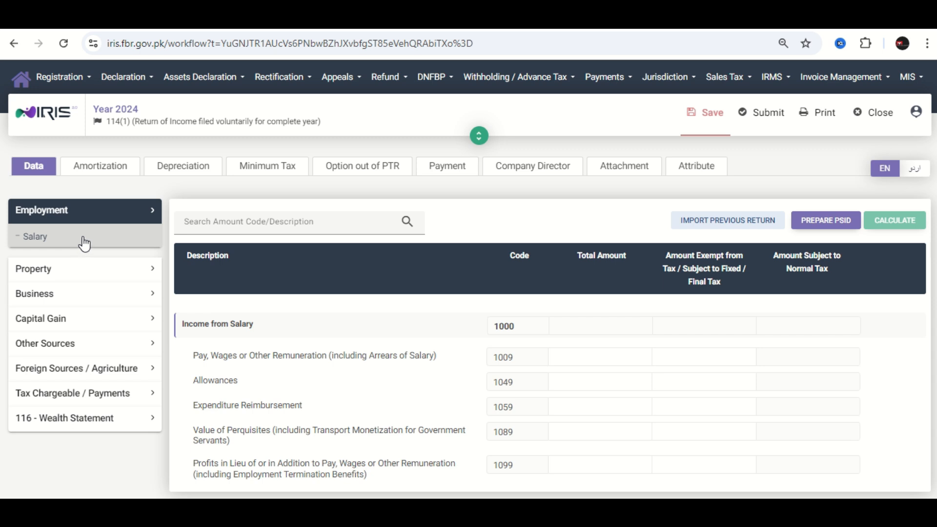
pyautogui.click(85, 241)
pyautogui.click(593, 356)
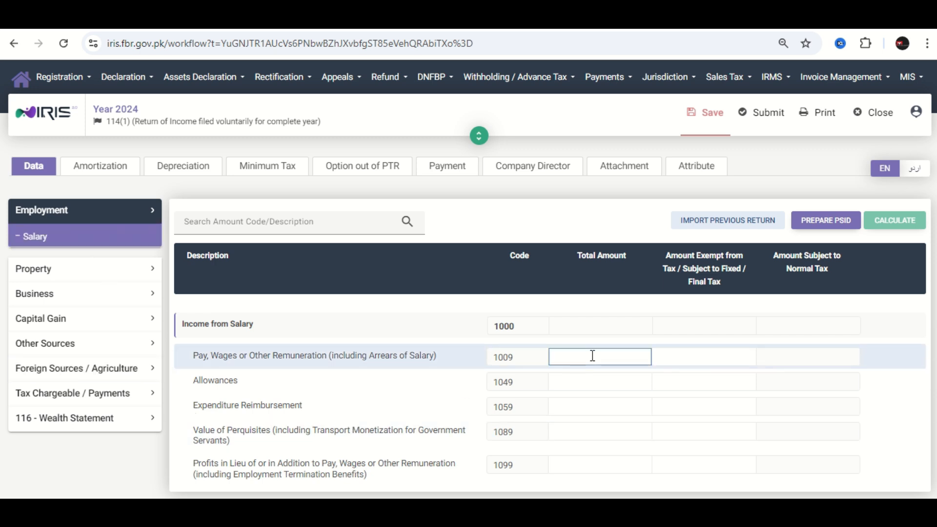
pyautogui.write('765490')
pyautogui.click(895, 220)
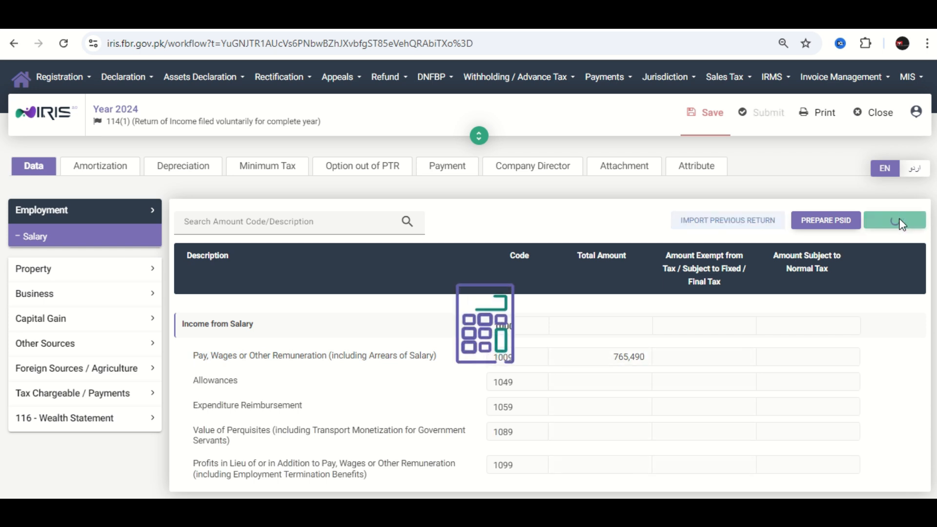
# - Check the admitted income tax in the Computations section of Tax Chargeable / Payments
pyautogui.click(92, 401)
pyautogui.scroll(-2, 94, 407)
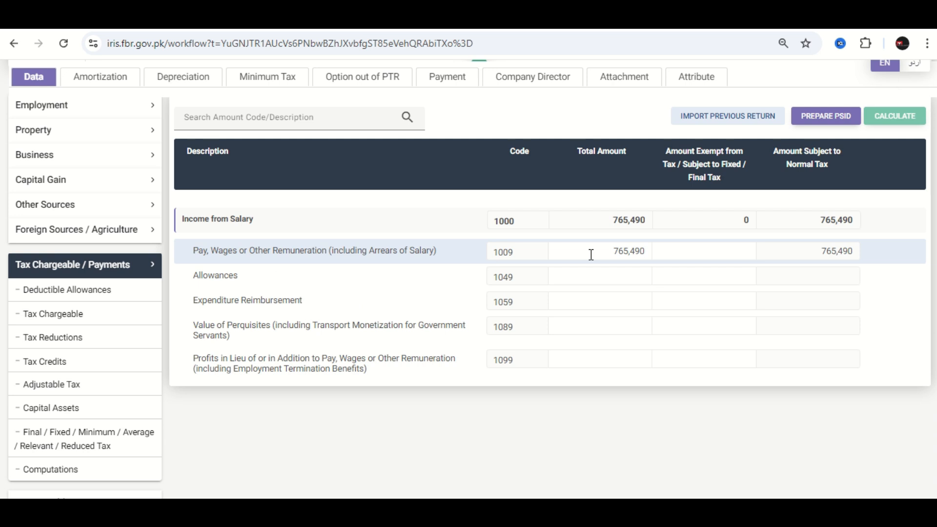
pyautogui.click(61, 472)
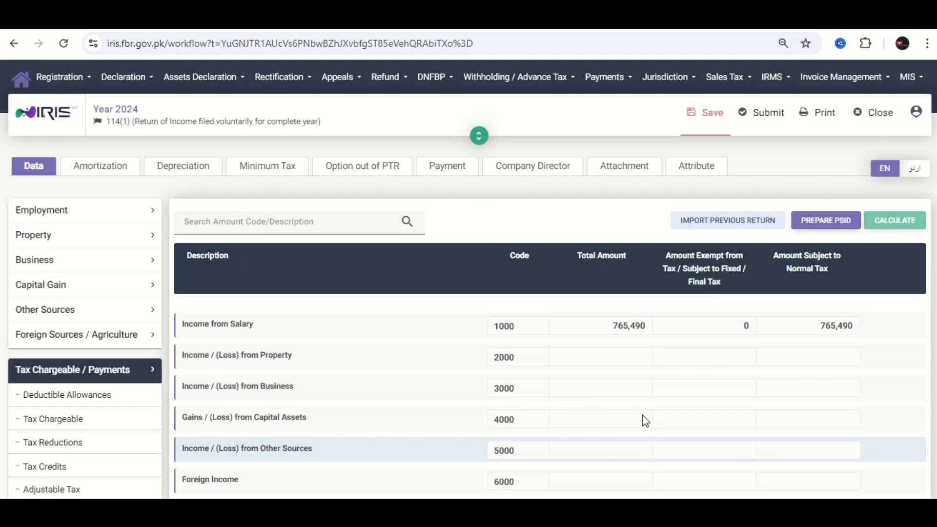
pyautogui.scroll(-10, 820, 371)
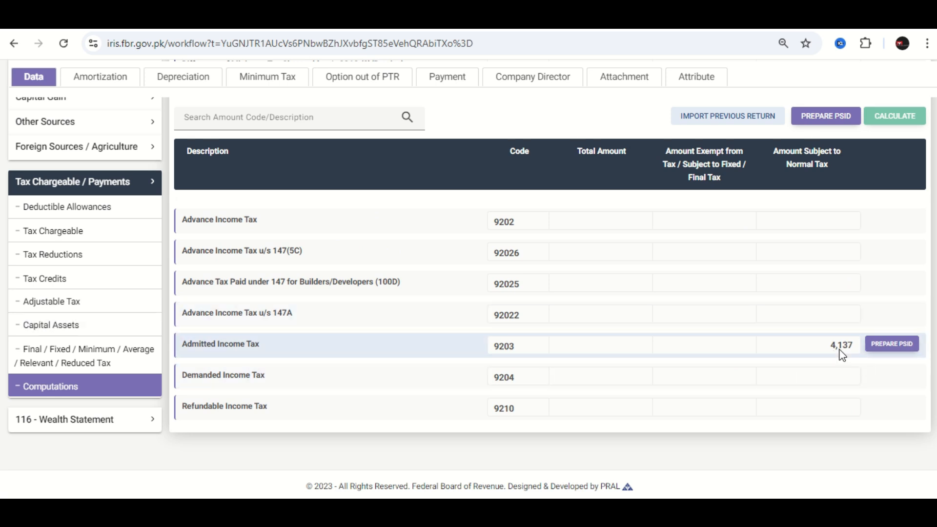
# - Set the tax deducted for Salary of Employees u/s 149 to 5,340 in the Adjustable Tax section and recalculate
pyautogui.click(95, 306)
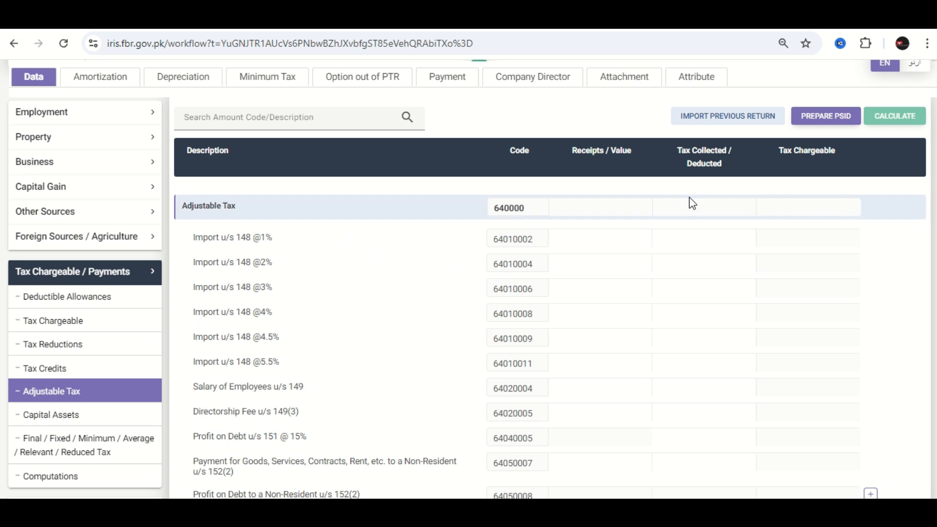
pyautogui.click(696, 385)
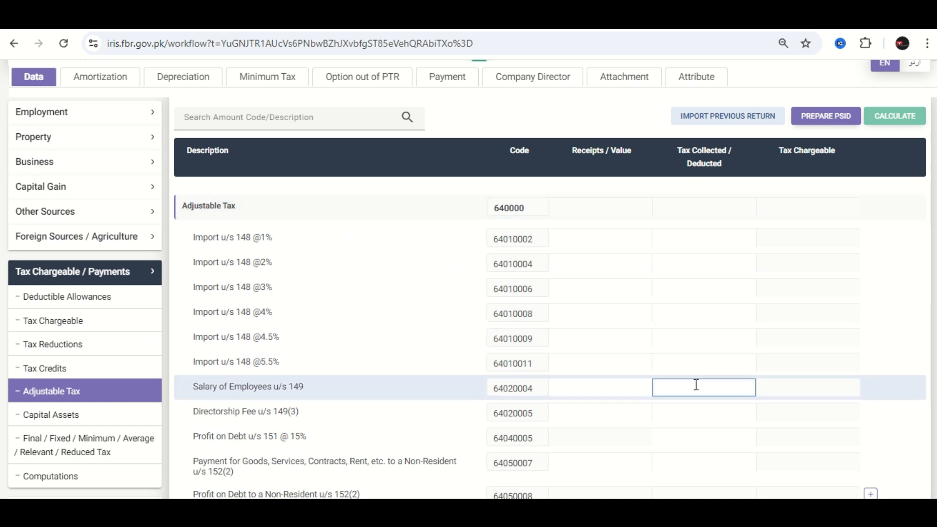
pyautogui.write('5340')
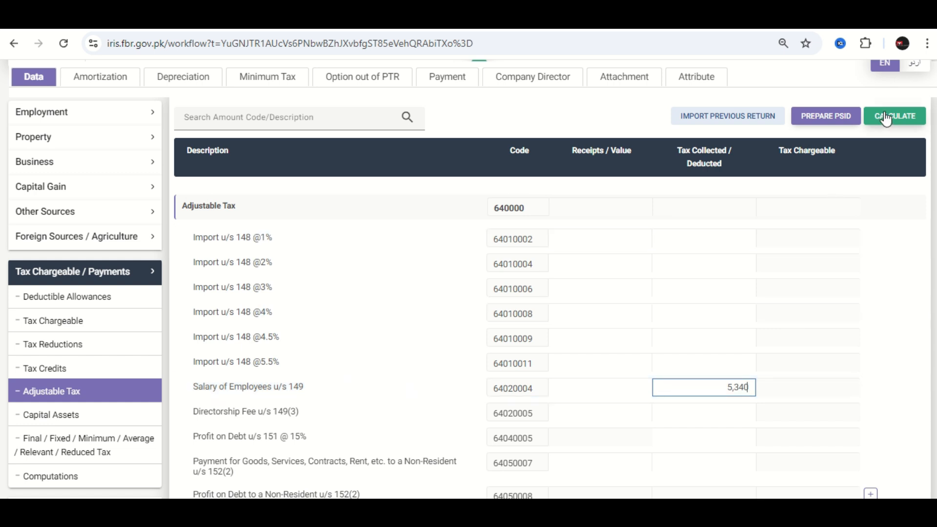
pyautogui.click(887, 119)
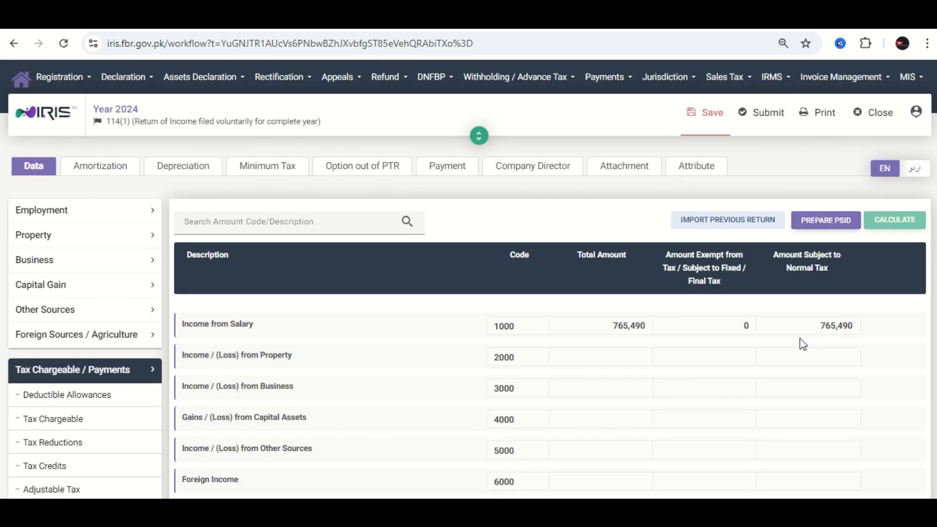
# - Examine the recalculated Computations section, from taxable income and withholding tax to refundable income tax
pyautogui.scroll(-15, 822, 350)
pyautogui.scroll(5, 822, 373)
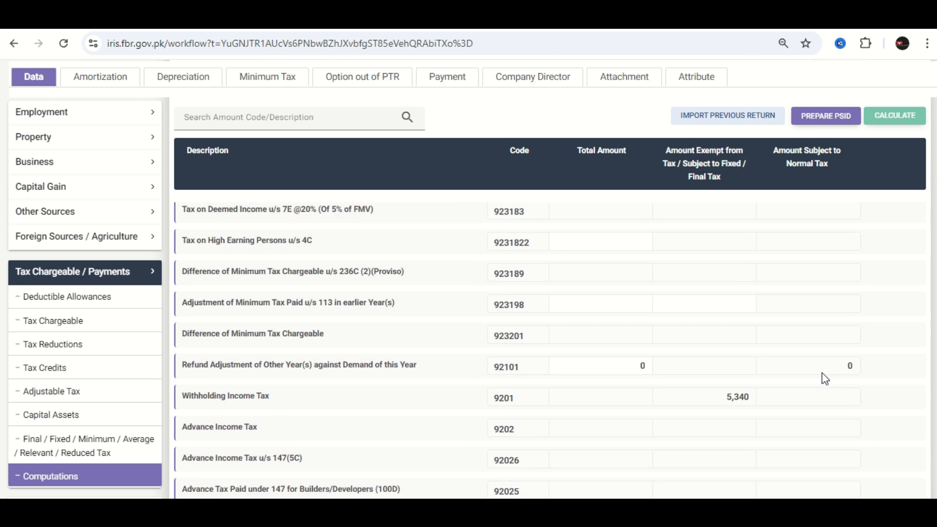
pyautogui.scroll(5, 745, 402)
pyautogui.scroll(3, 753, 390)
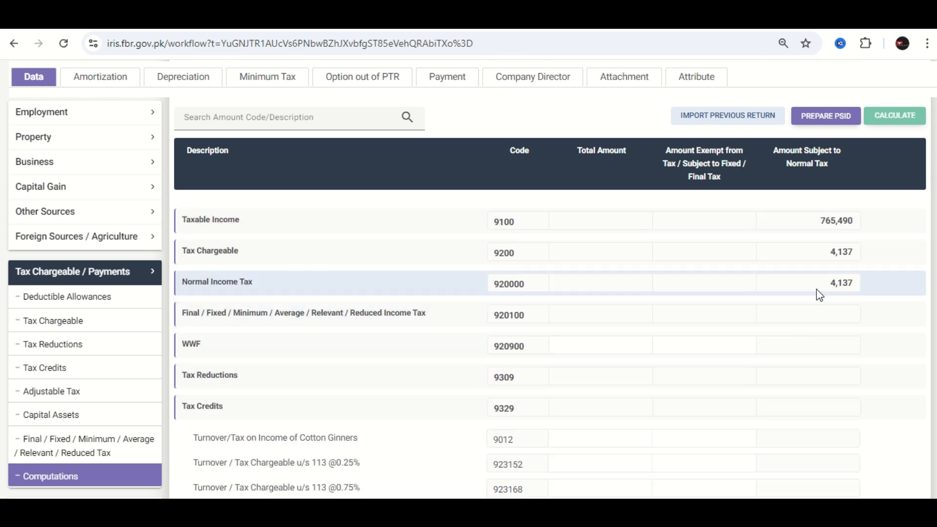
pyautogui.scroll(-5, 819, 295)
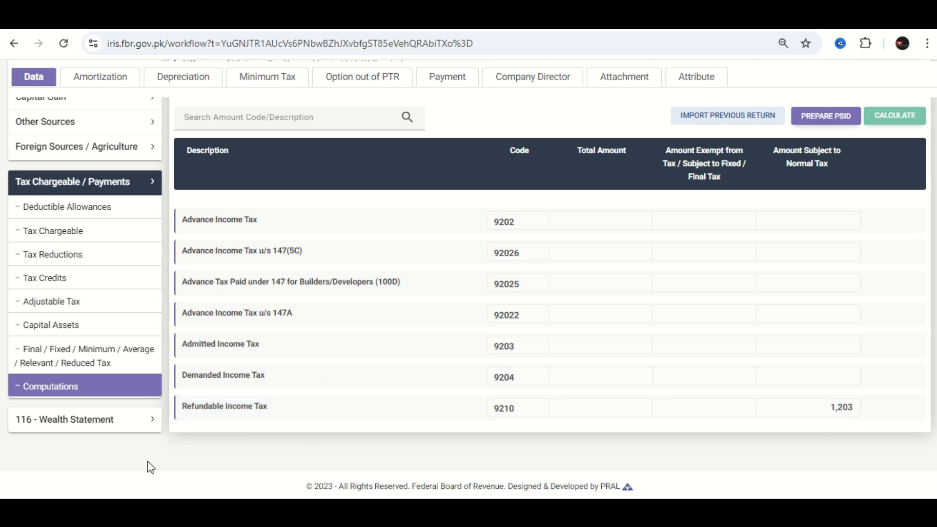
# - Enter 765,490 as the declared income subject to Normal Tax in the wealth statement's Reconciliation of Net Assets and recalculate
pyautogui.click(137, 420)
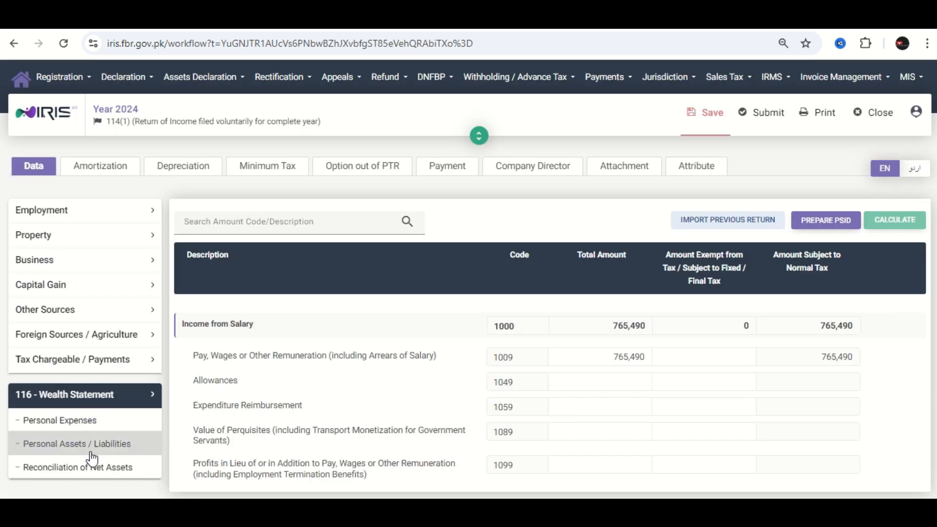
pyautogui.click(68, 476)
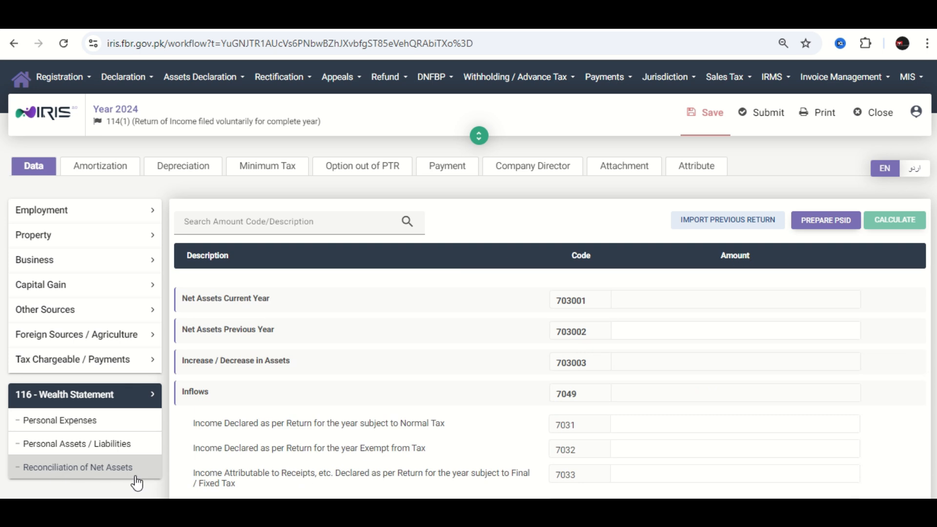
pyautogui.scroll(-2, 640, 391)
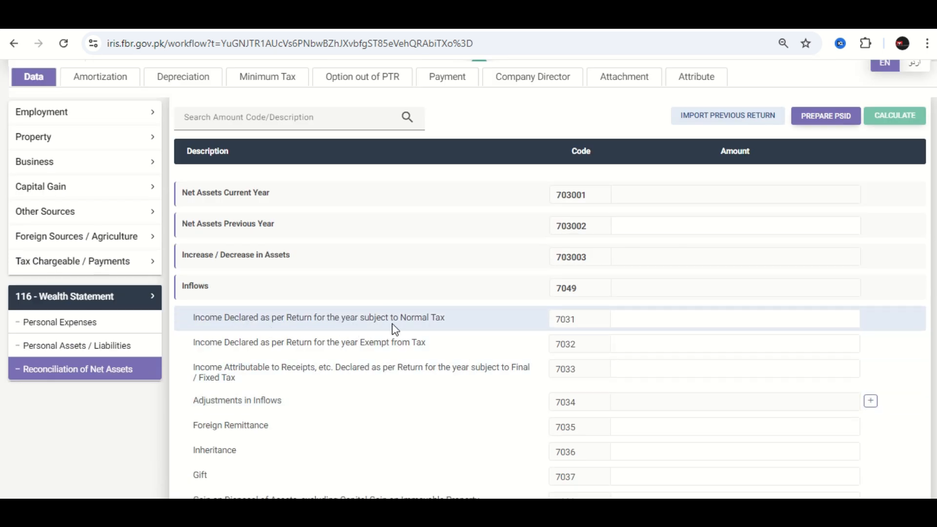
pyautogui.click(678, 321)
pyautogui.write('765490')
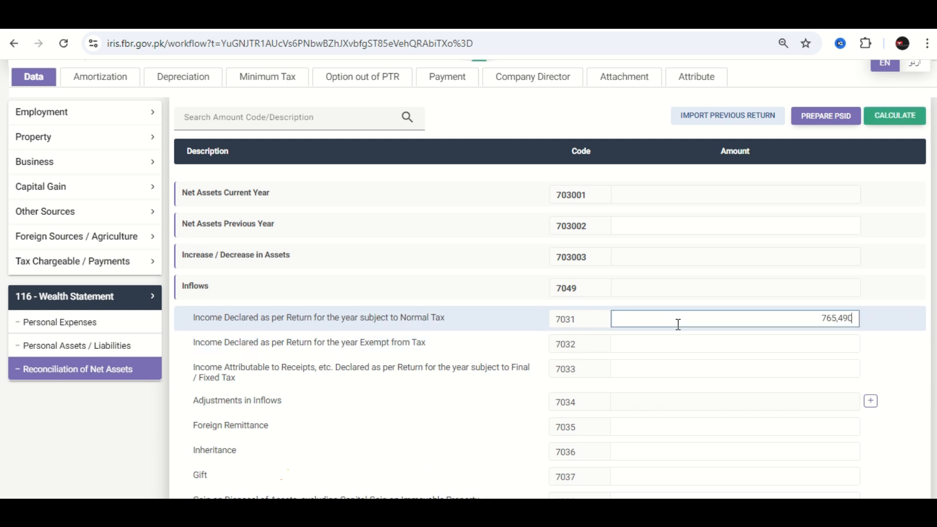
pyautogui.click(897, 116)
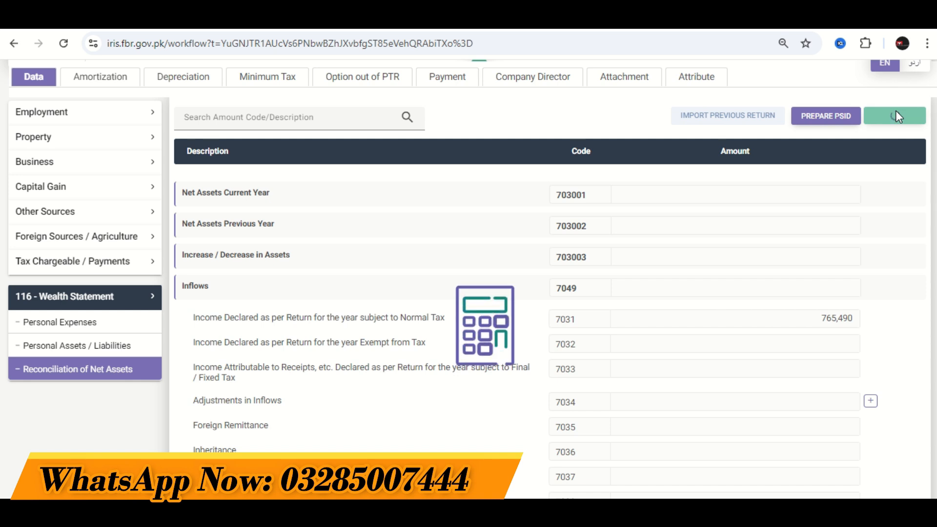
# - Open the wealth statement's Personal Assets / Liabilities section, inspect the Agricultural Property entry form and close it unfilled
pyautogui.click(113, 347)
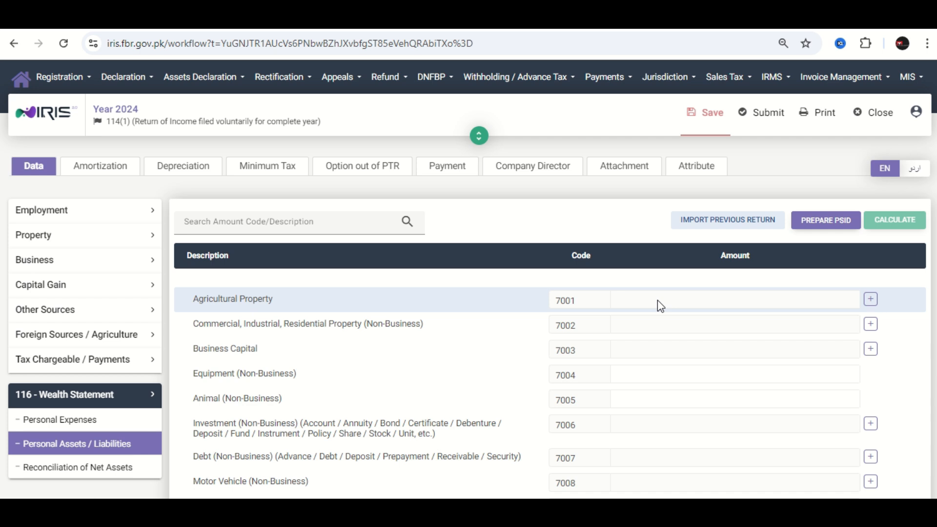
pyautogui.click(872, 300)
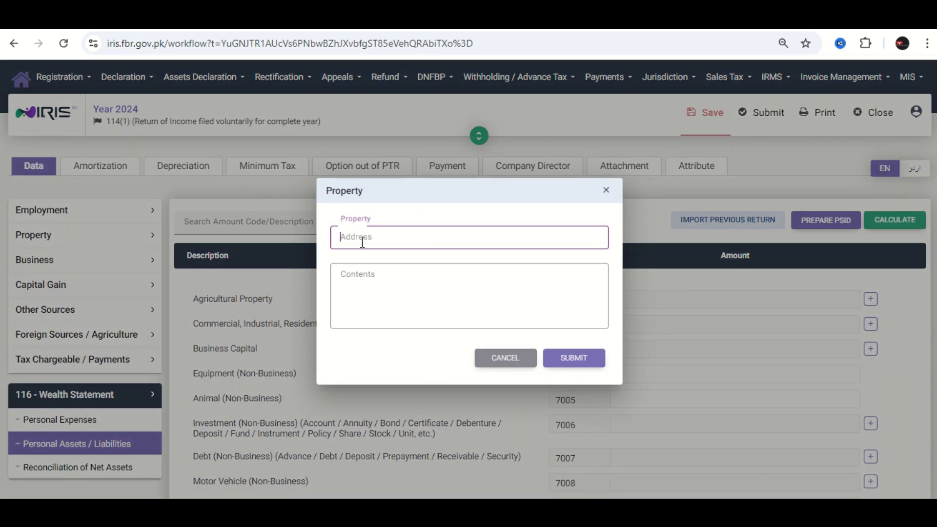
pyautogui.click(365, 279)
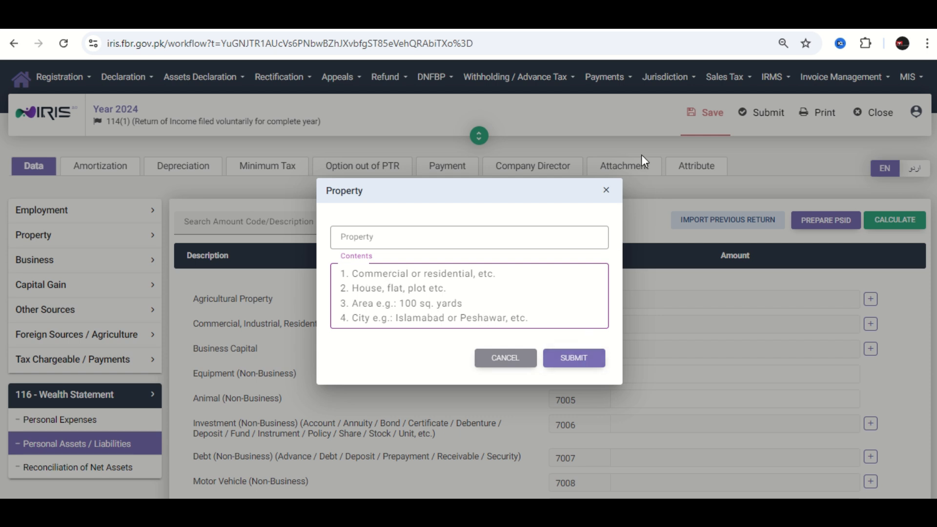
pyautogui.click(612, 190)
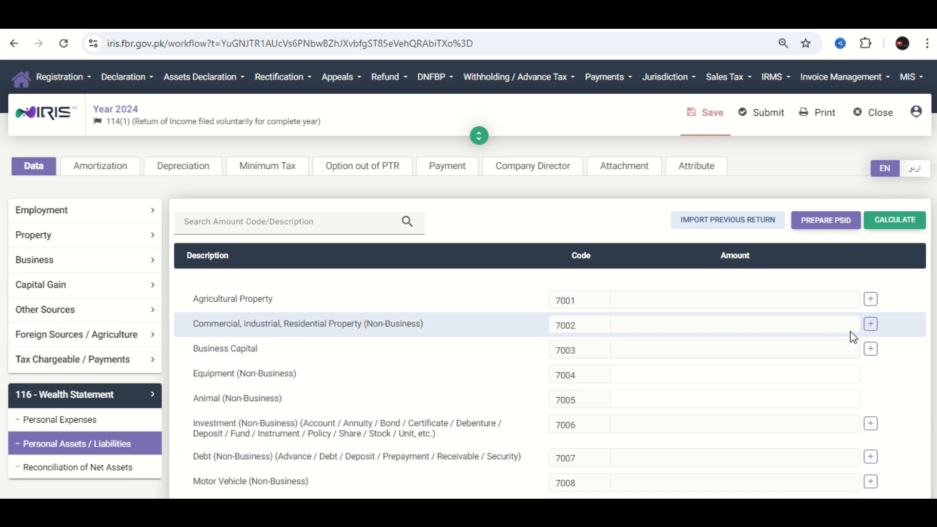
# - Add a Commercial, Industrial, Residential Property (Non-Business) entry with address abcqwertyui and contents Residential, House, 5 Marla, sharaqpur
pyautogui.click(870, 324)
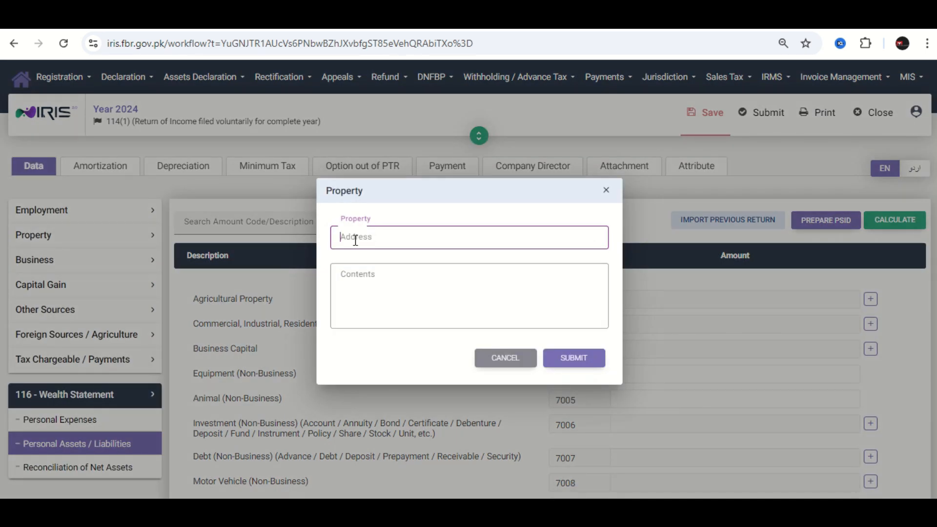
pyautogui.write('abcqwertyui')
pyautogui.click(383, 277)
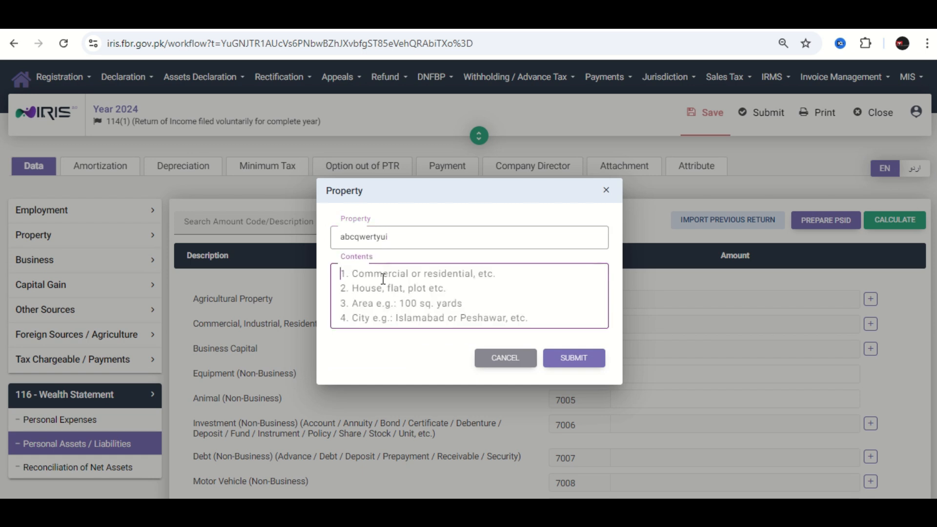
pyautogui.write('Residentail')
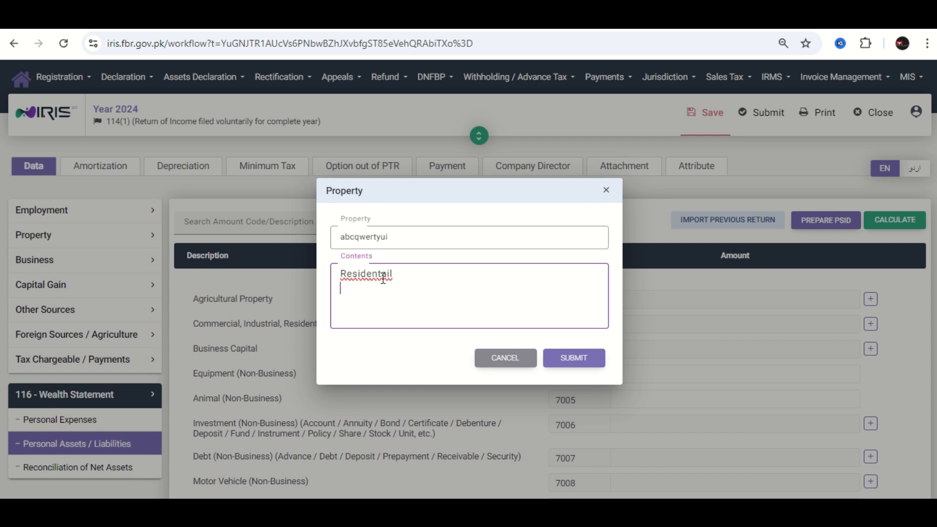
pyautogui.write(' House')
pyautogui.press('Return')
pyautogui.write('5 Marla')
pyautogui.press('Return')
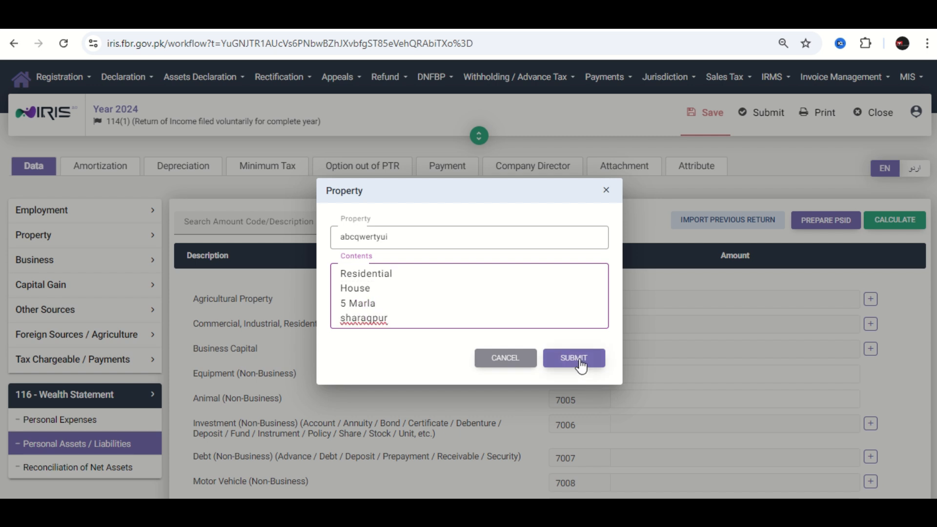
pyautogui.click(579, 360)
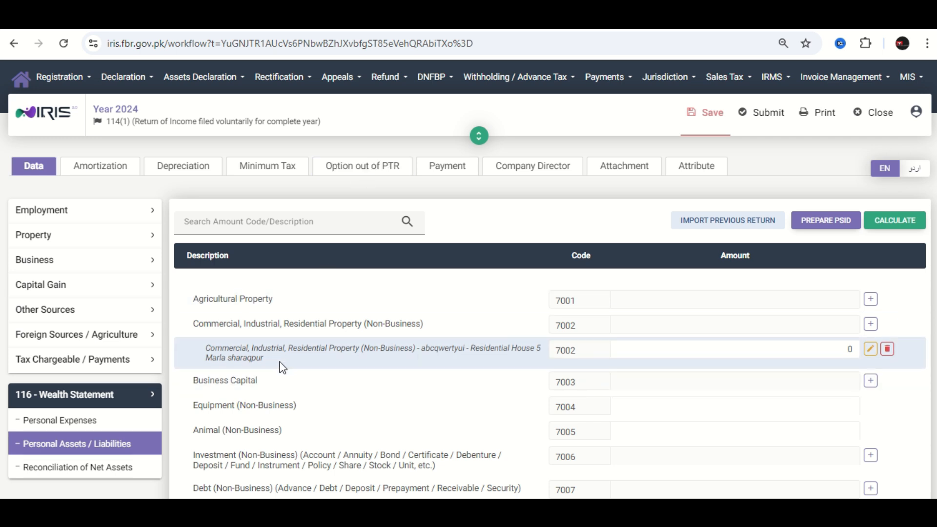
# - Set the amount of the new residential house entry to 2,876,000 and recalculate
pyautogui.click(702, 350)
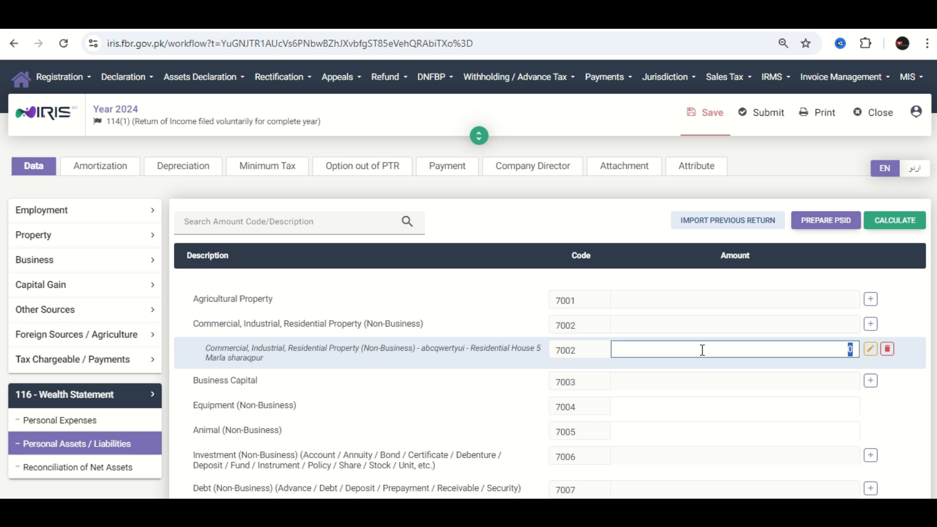
pyautogui.write('2876000')
pyautogui.click(898, 220)
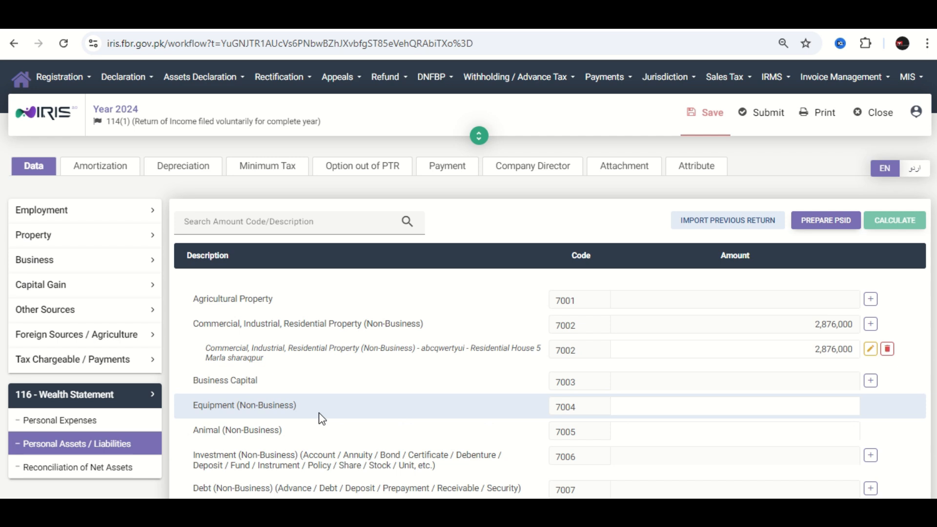
# - Add an Investment (Non-Business) entry with the bank account number and contents Account, Current, HBL
pyautogui.scroll(-2, 277, 441)
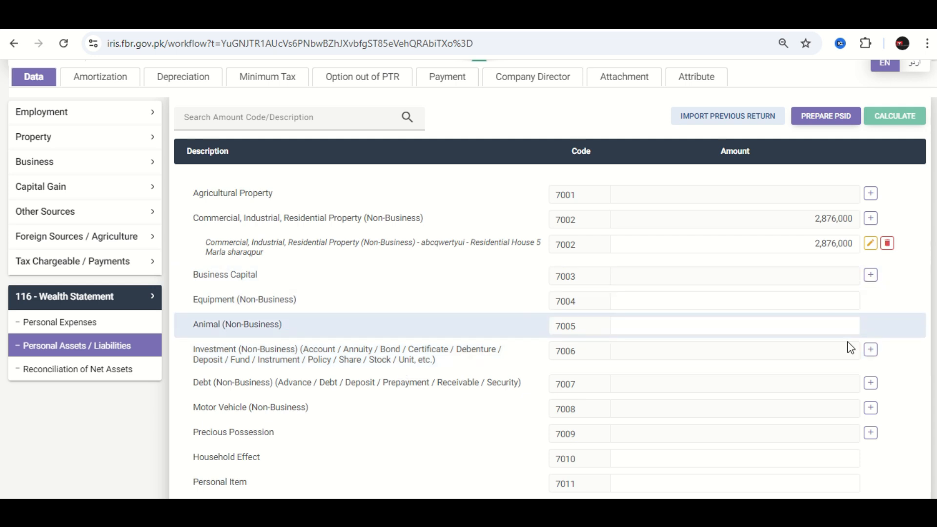
pyautogui.click(871, 351)
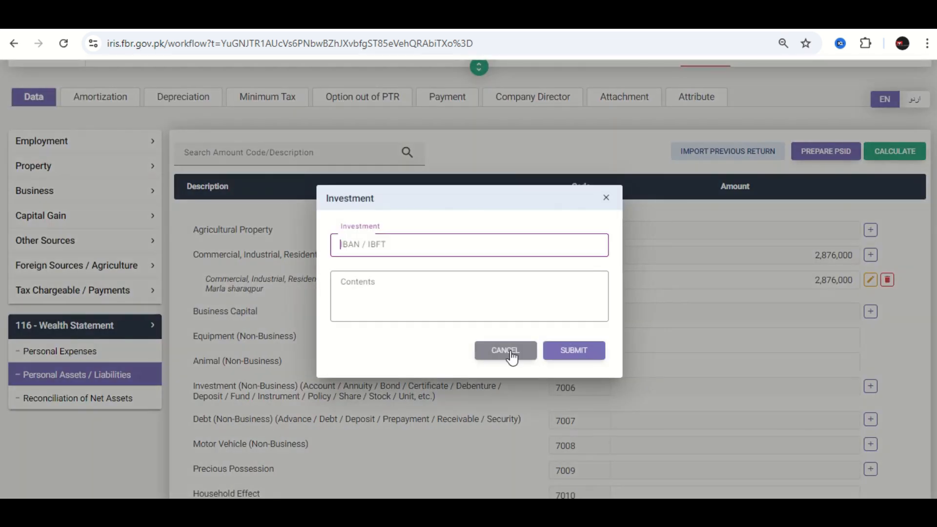
pyautogui.write('123456789')
pyautogui.click(374, 285)
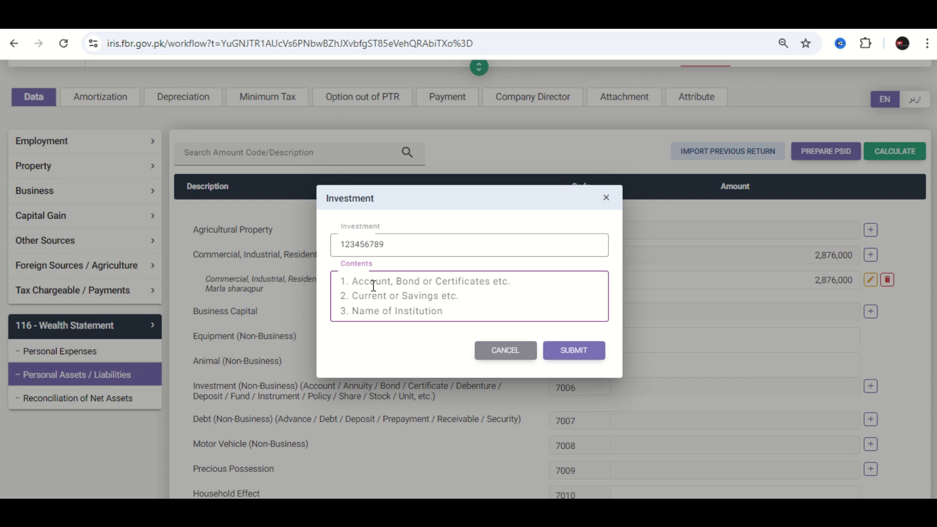
pyautogui.write('Account')
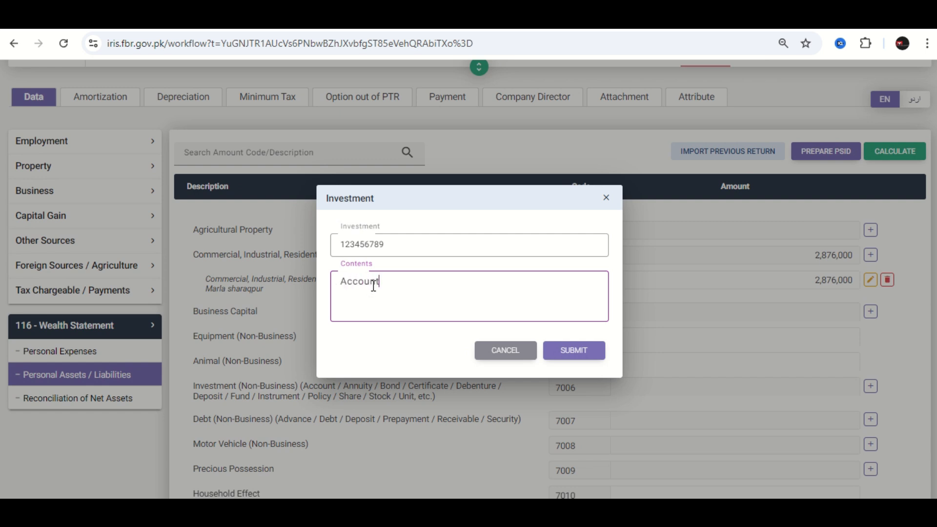
pyautogui.press('Return')
pyautogui.write('Current ')
pyautogui.write('HBL')
pyautogui.click(595, 350)
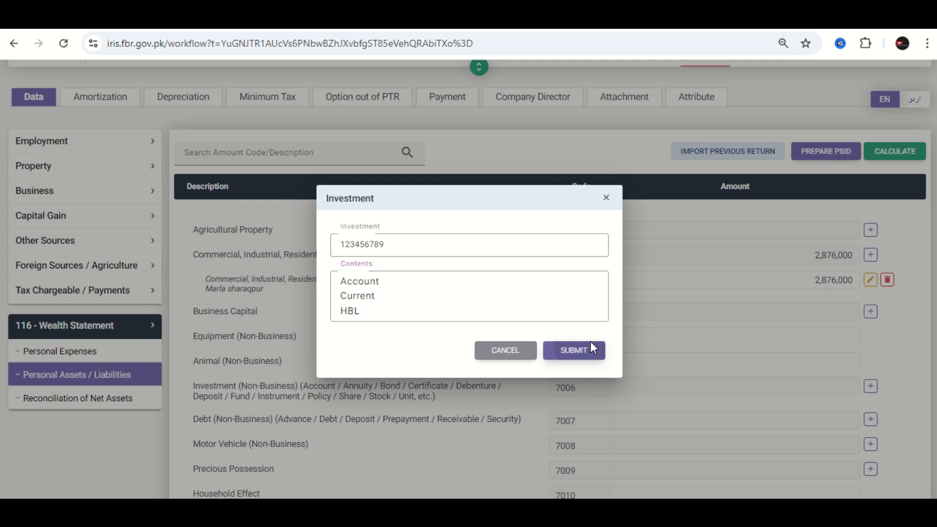
# - Set the amount of the new HBL current account investment entry to 23,450 and recalculate
pyautogui.click(797, 386)
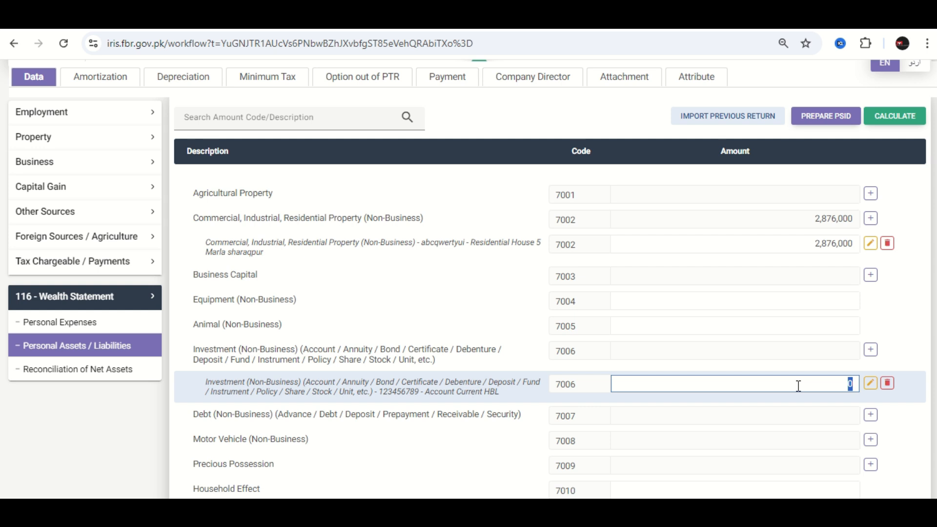
pyautogui.write('23450')
pyautogui.click(911, 115)
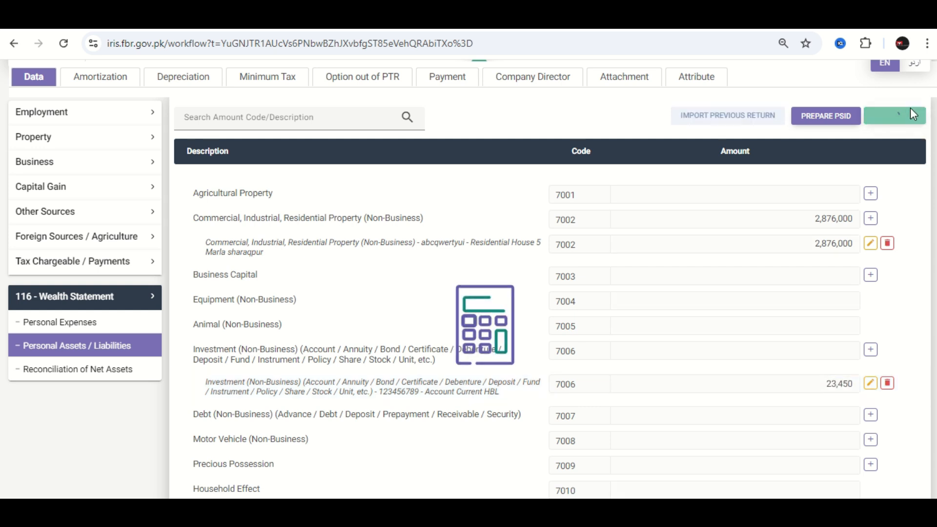
# - Open the Motor Vehicle (Non-Business) entry form, inspect its required contents and close it unfilled
pyautogui.scroll(-1, 796, 397)
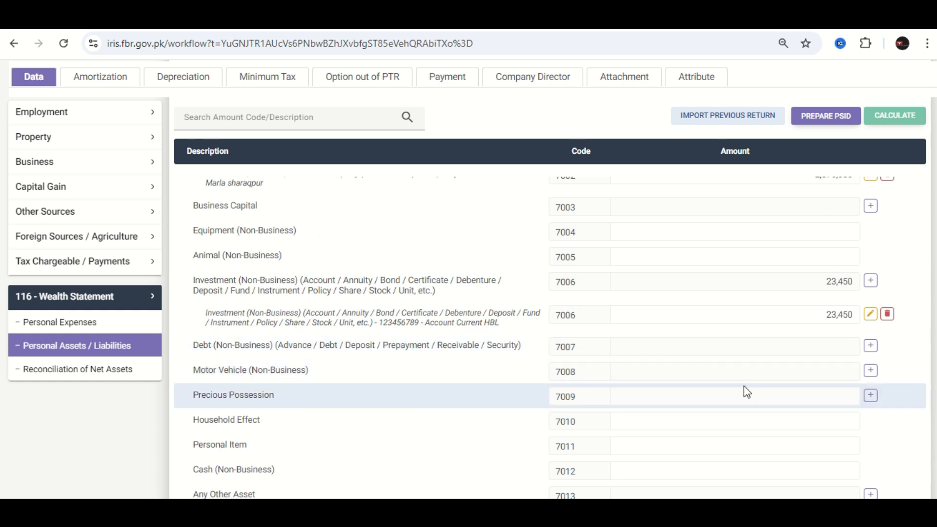
pyautogui.click(871, 372)
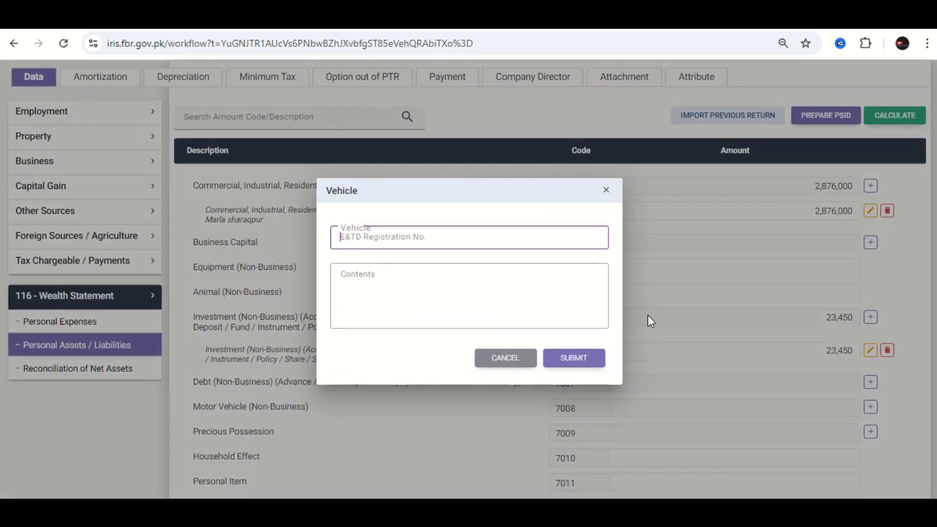
pyautogui.click(384, 284)
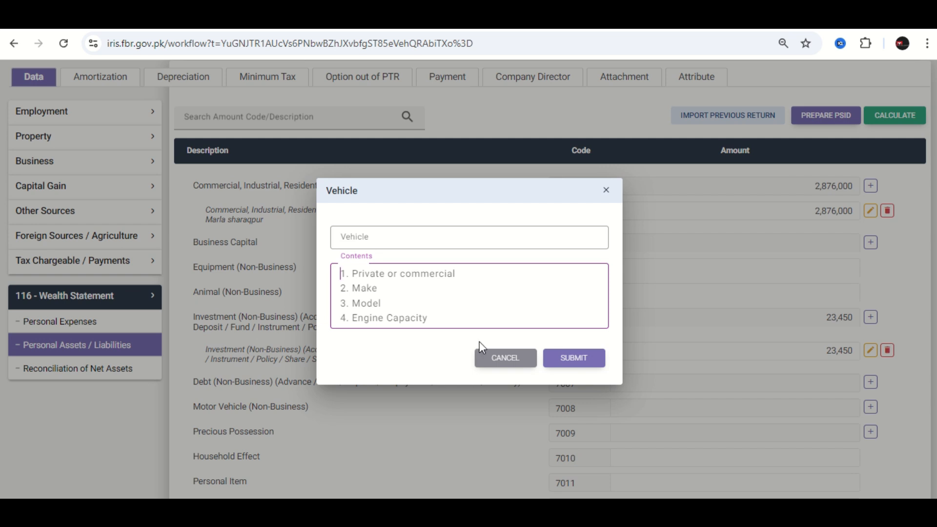
pyautogui.click(607, 194)
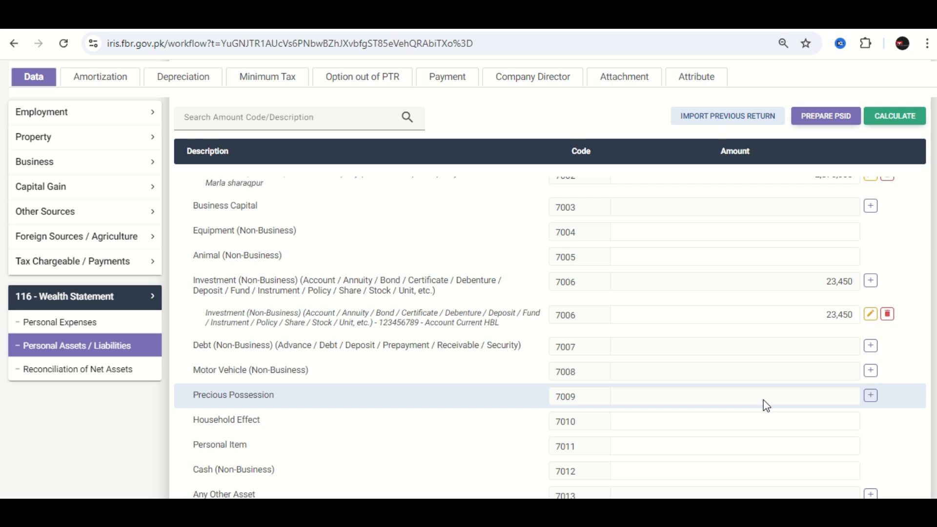
# - Enter 234,500 for Household Effect and 197,800 for Personal Item in the personal assets, and recalculate
pyautogui.scroll(-1, 303, 364)
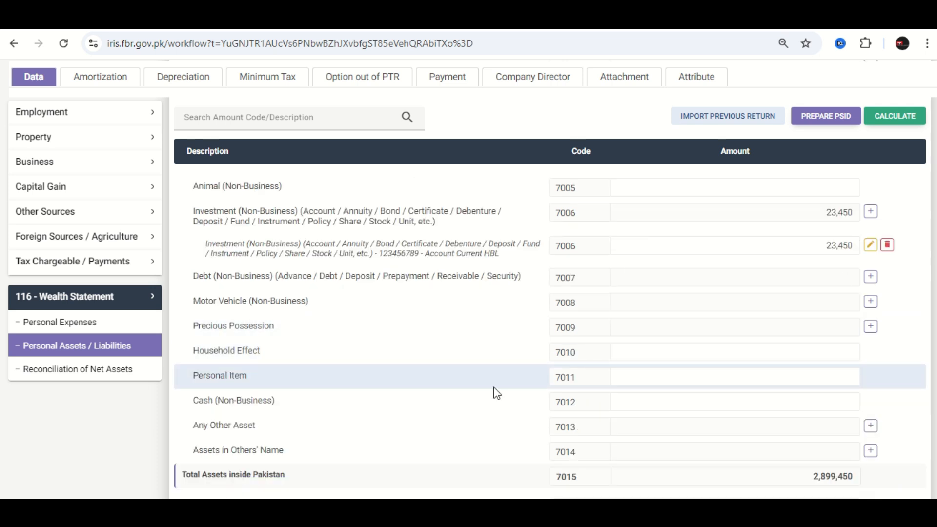
pyautogui.click(751, 357)
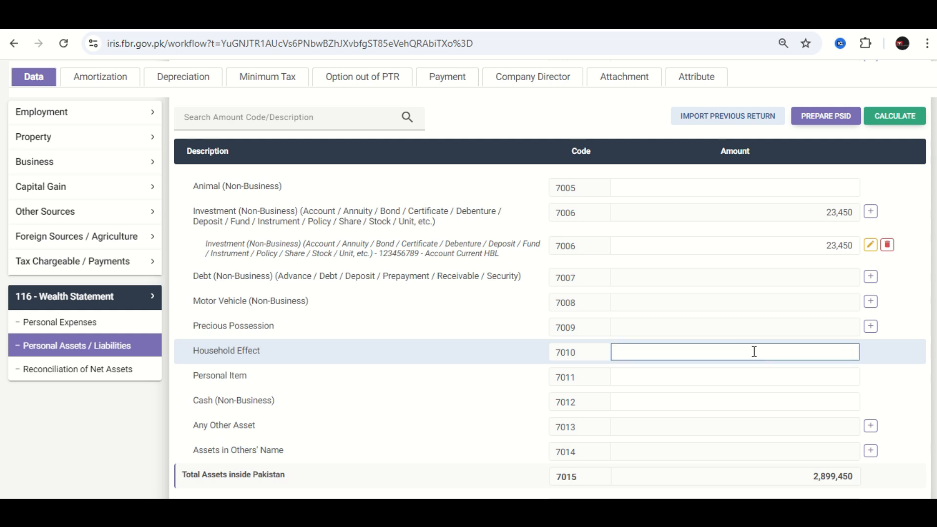
pyautogui.write('234500')
pyautogui.press('Return')
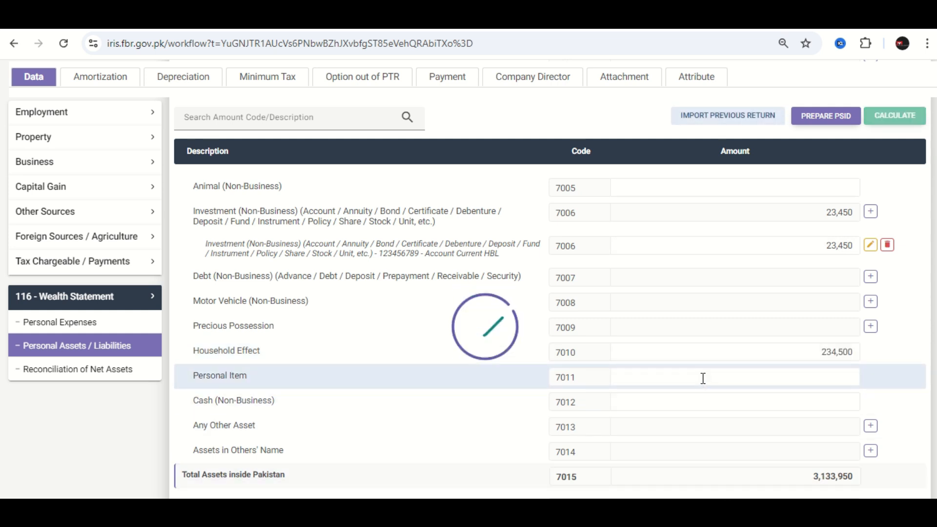
pyautogui.click(703, 379)
pyautogui.write('197,800')
pyautogui.click(868, 127)
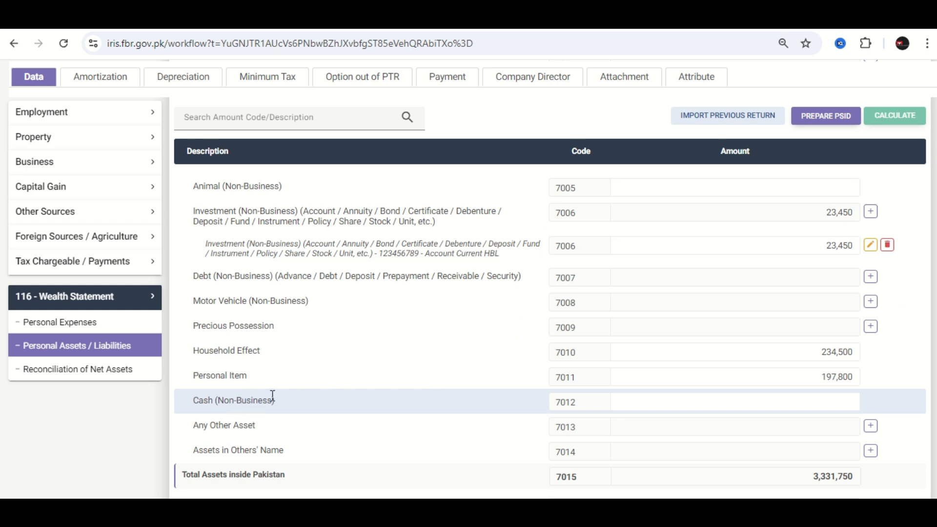
# - Enter 765,400 as the Cash (Non-Business) amount and recalculate the personal assets
pyautogui.click(667, 403)
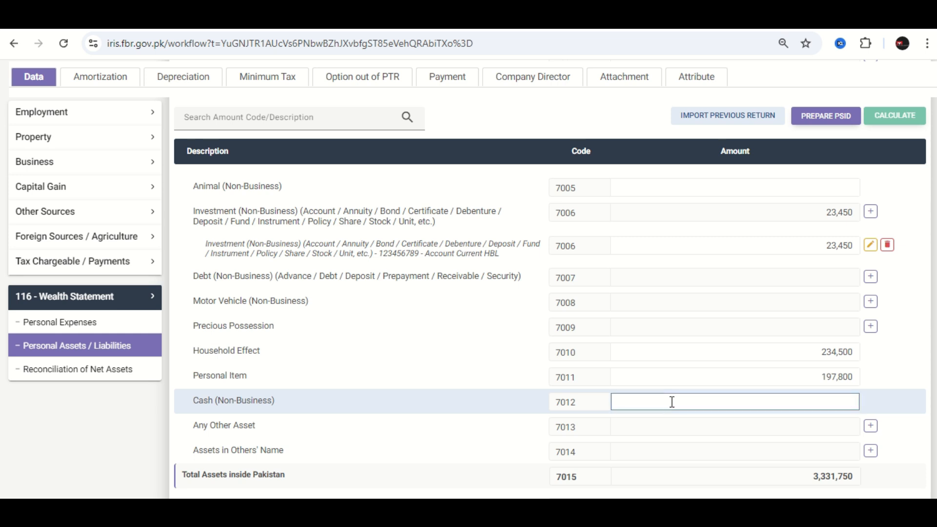
pyautogui.write('765,400')
pyautogui.click(912, 111)
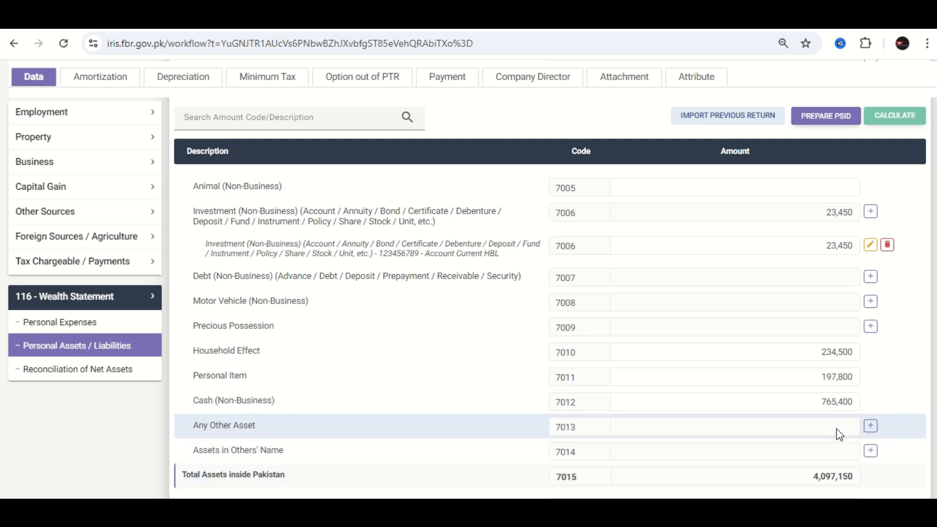
# - Examine the lines from Any Other Asset to Net Assets Current Year, opening the Credit (Non-Business) entry form and closing it unfilled
pyautogui.click(870, 426)
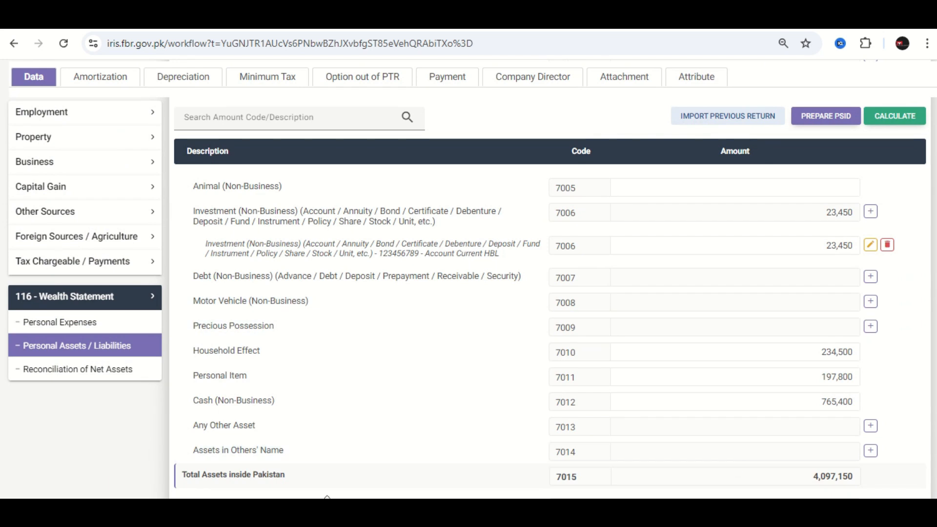
pyautogui.scroll(-1, 259, 461)
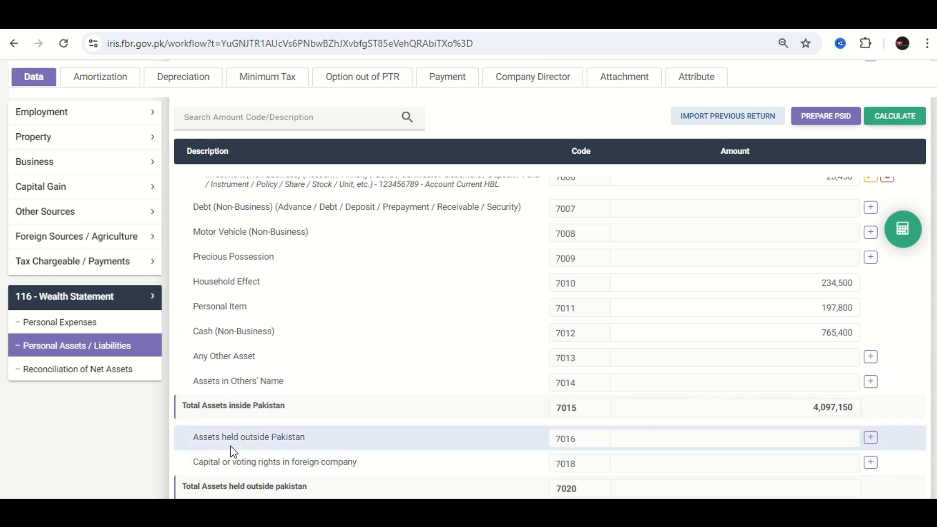
pyautogui.scroll(-1, 239, 442)
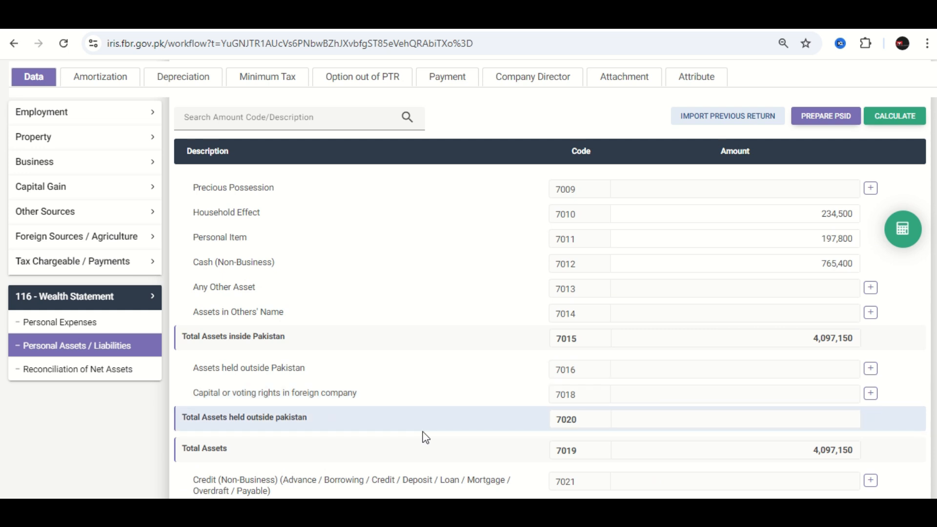
pyautogui.scroll(-1, 671, 393)
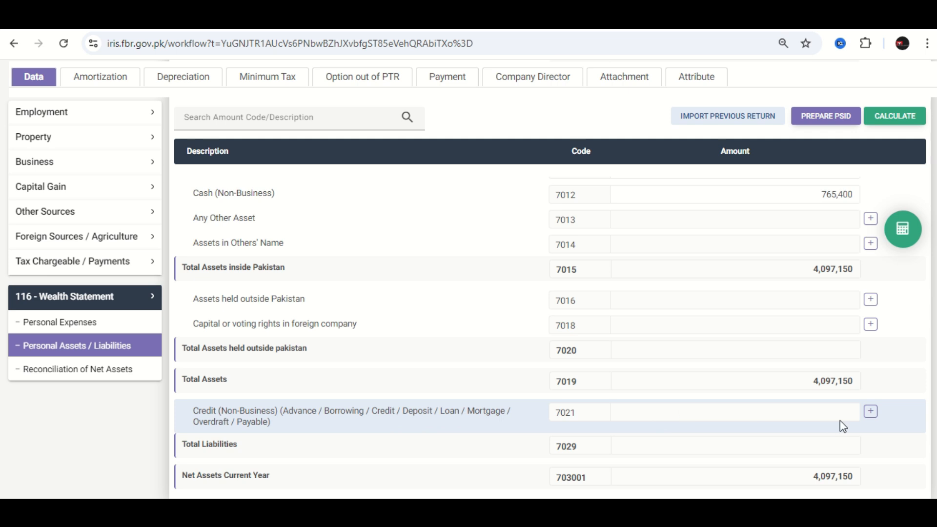
pyautogui.click(873, 419)
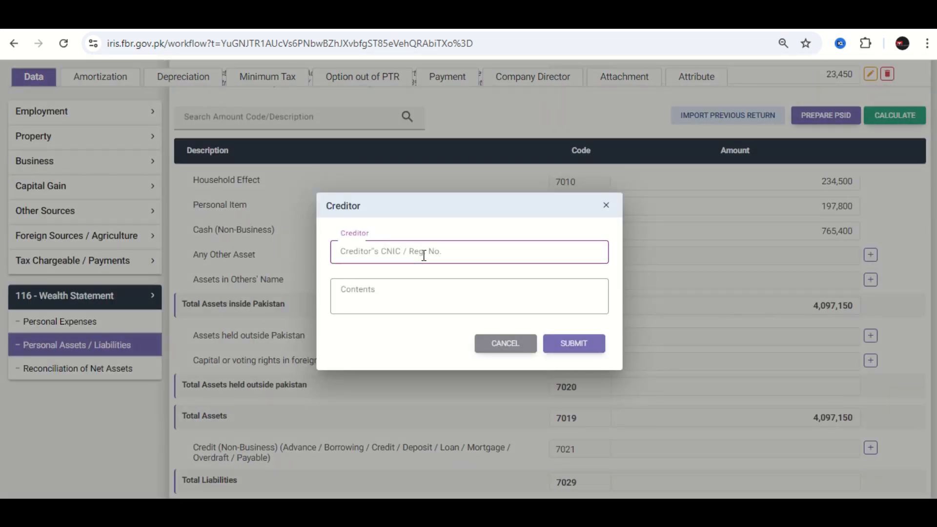
pyautogui.click(411, 287)
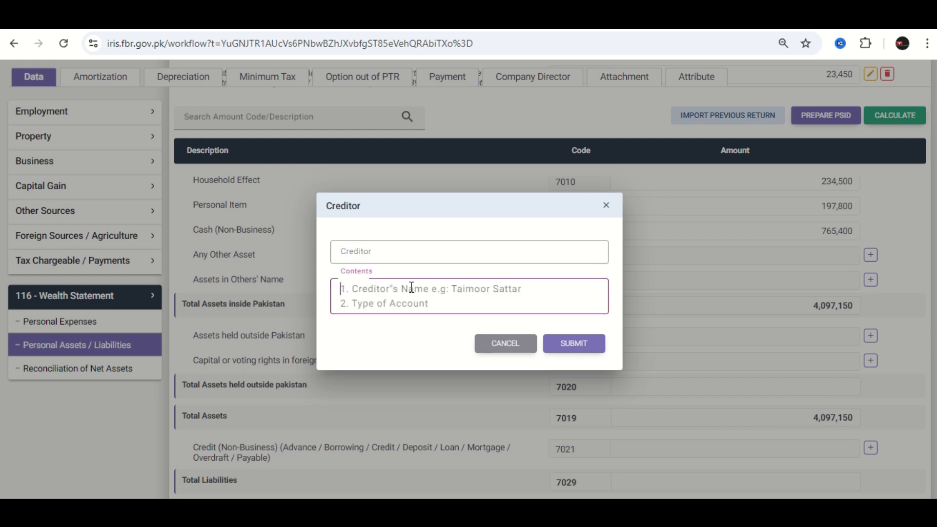
pyautogui.click(606, 205)
pyautogui.scroll(-2, 752, 372)
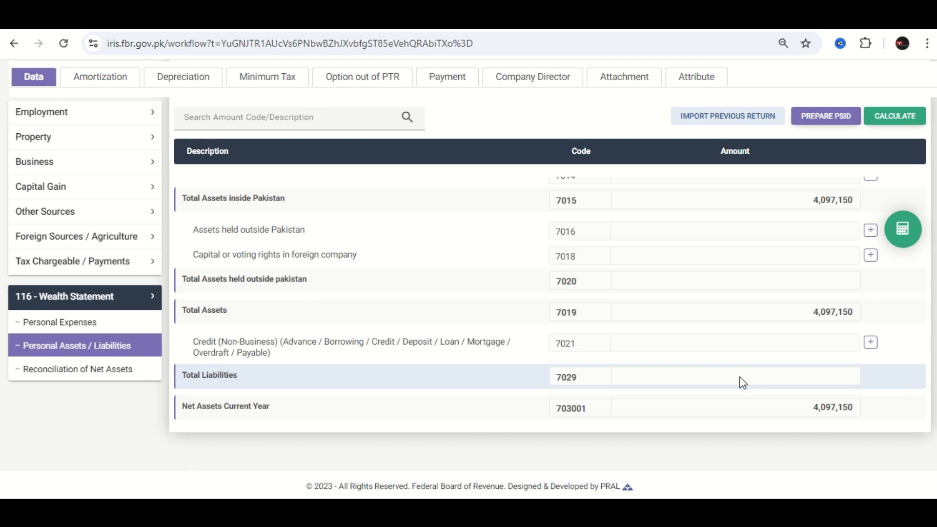
# - In the wealth statement's Personal Expenses, enter 16,500 for Travelling and 43,210 for Electricity, and recalculate
pyautogui.scroll(4, 742, 382)
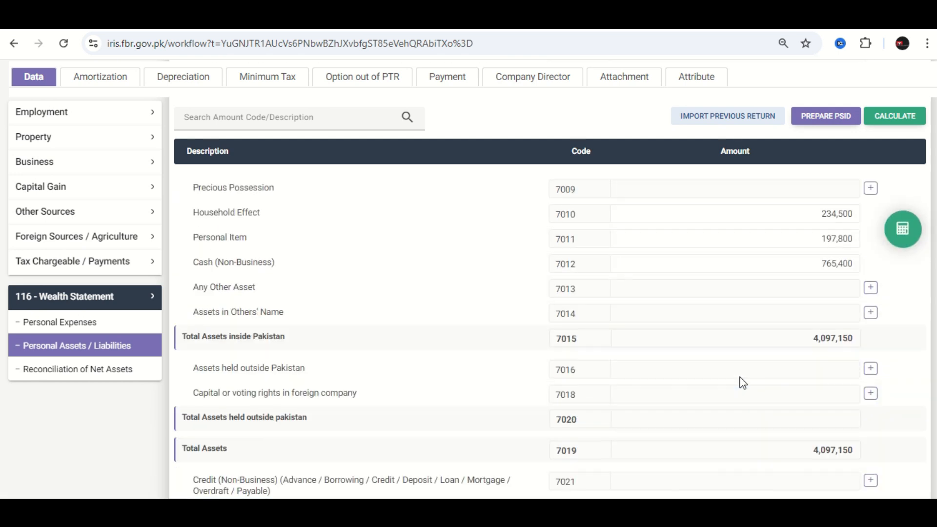
pyautogui.click(84, 328)
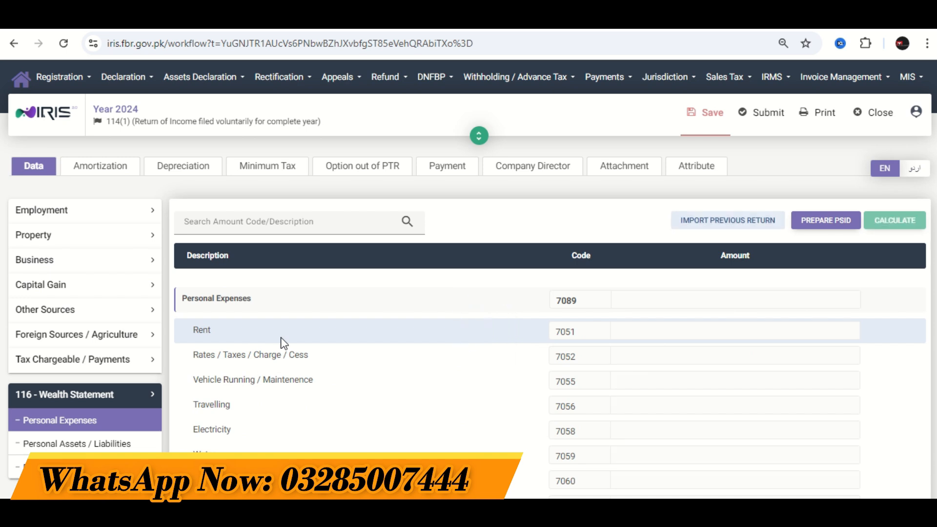
pyautogui.scroll(-2, 283, 343)
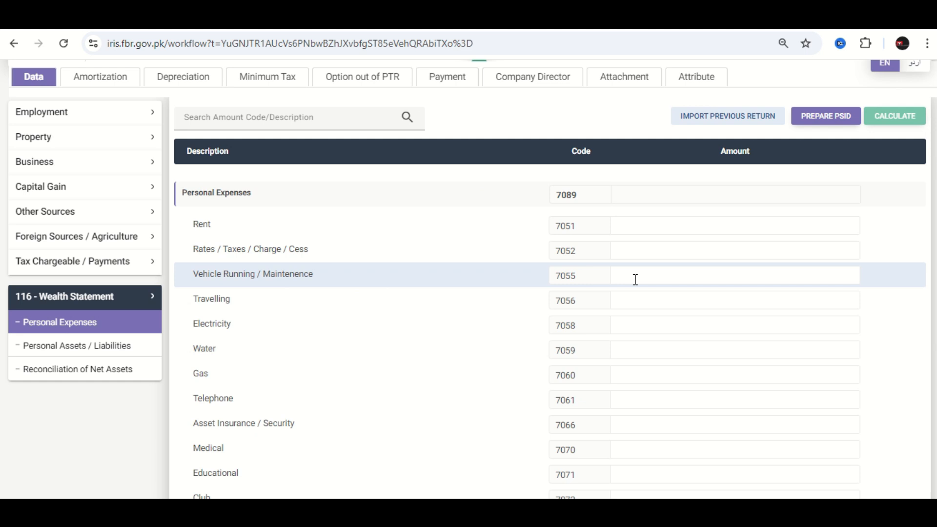
pyautogui.click(687, 297)
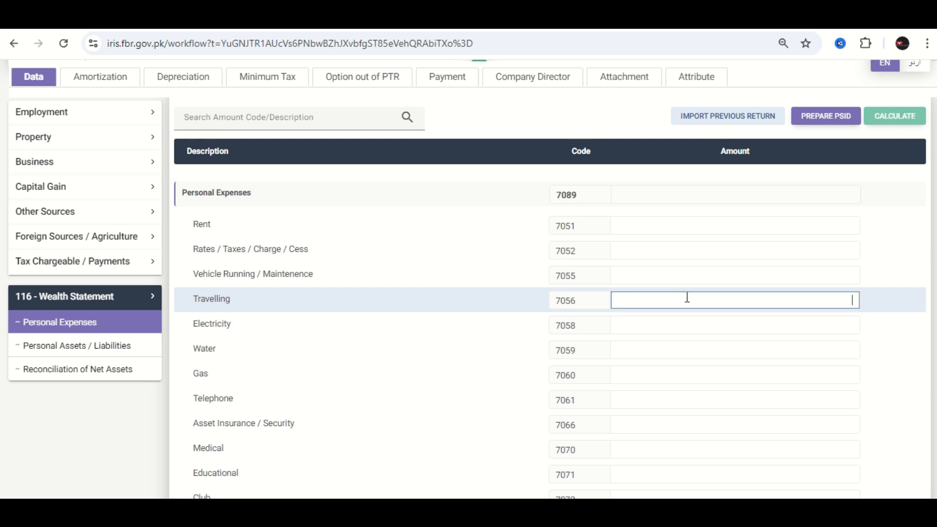
pyautogui.write('16,500')
pyautogui.click(701, 321)
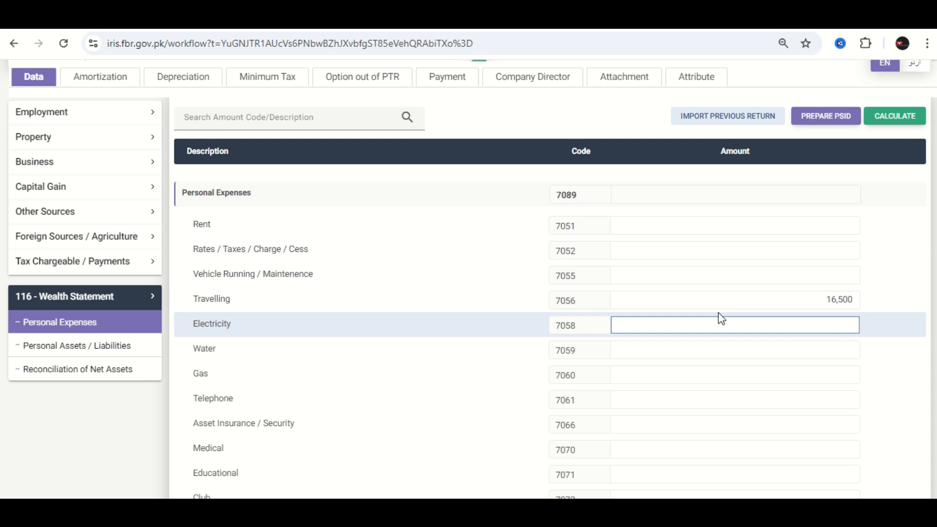
pyautogui.write('43210')
pyautogui.click(899, 115)
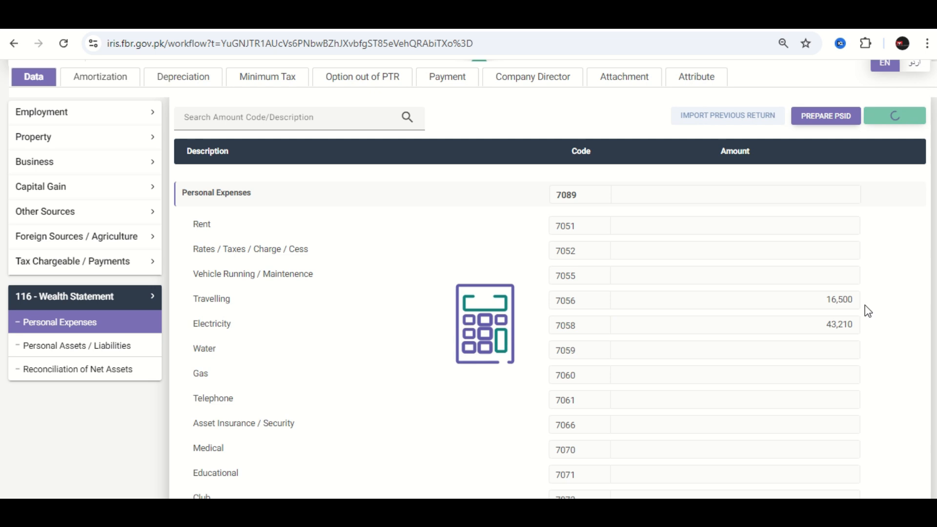
# - Enter personal expenses of 3,600 for Water, 14,500 for Gas and 29,800 for Telephone, and recalculate
pyautogui.click(743, 353)
pyautogui.write('3,600')
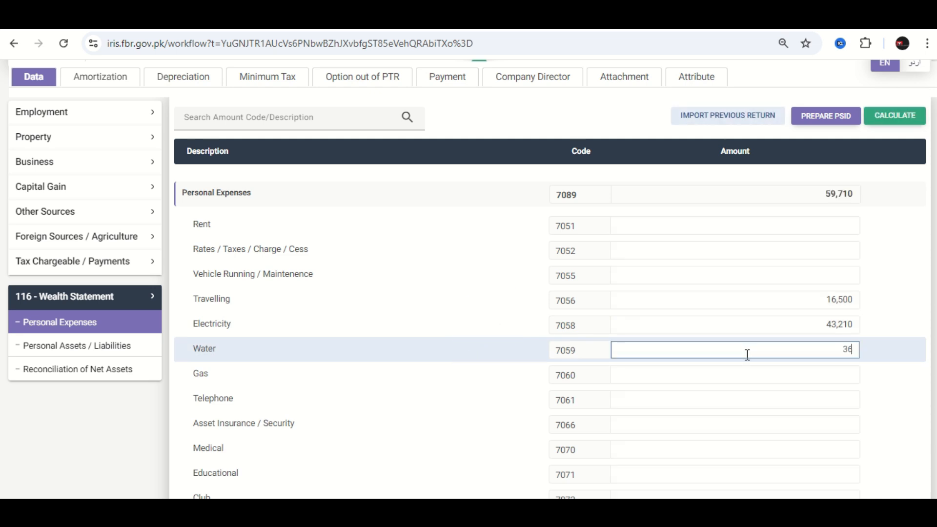
pyautogui.click(774, 375)
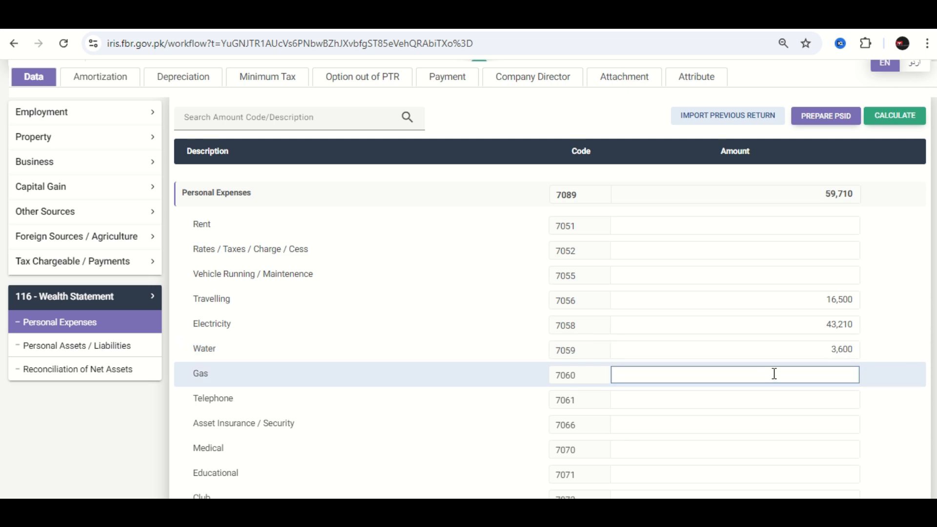
pyautogui.write('14,500')
pyautogui.click(785, 403)
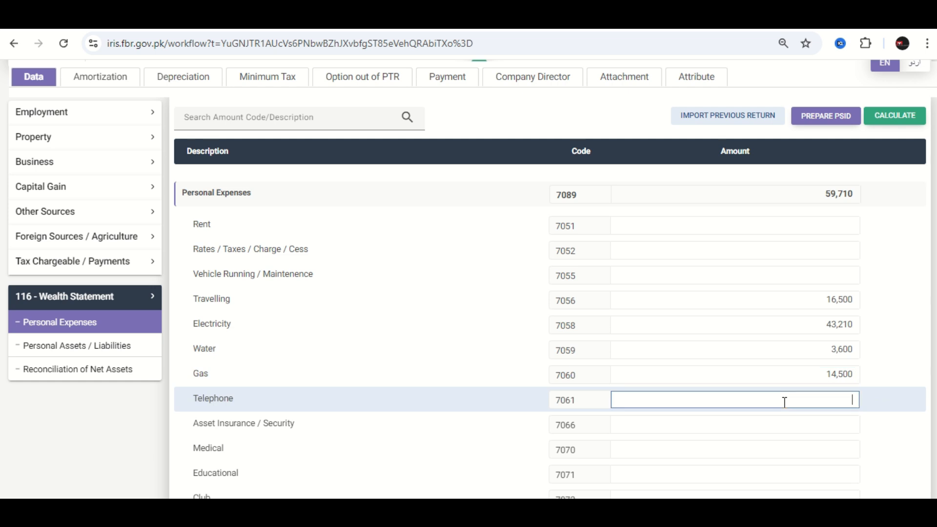
pyautogui.write('29,800')
pyautogui.click(888, 116)
# - Enter 48,760 as the Educational expense and recalculate the personal expenses
pyautogui.scroll(-2, 765, 449)
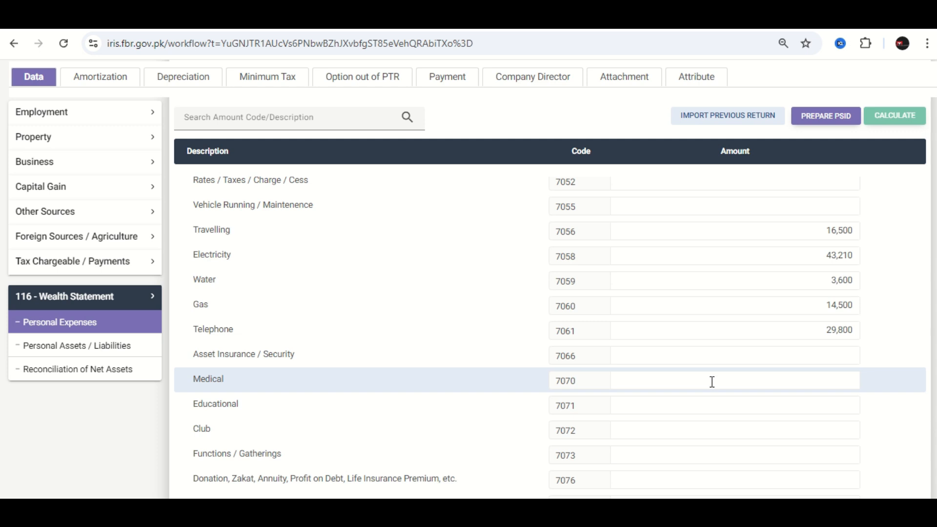
pyautogui.click(714, 409)
pyautogui.write('48760')
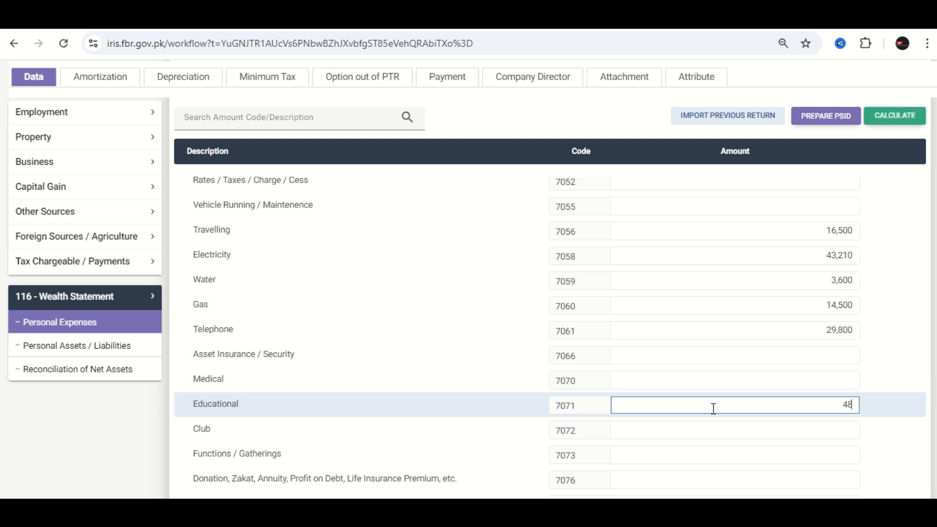
pyautogui.click(889, 117)
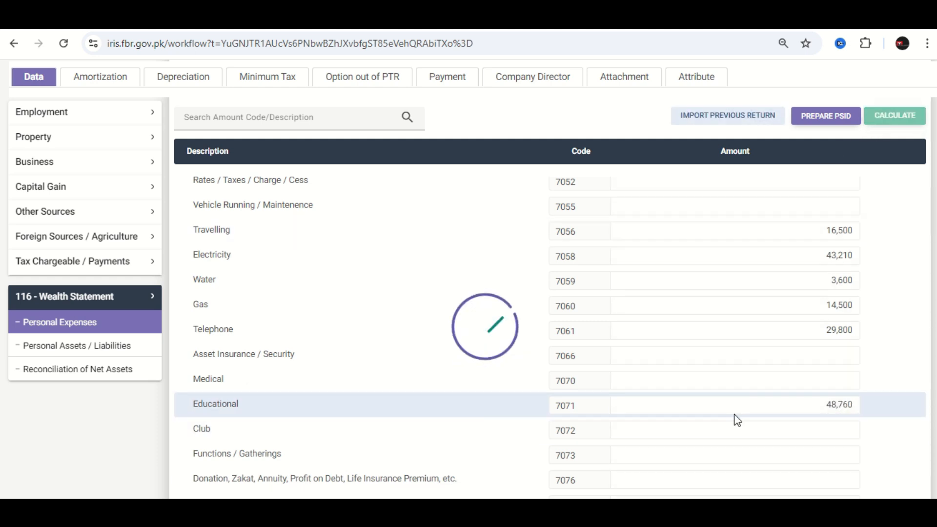
# - Enter 198,700 as Other Personal / Household Expenses and recalculate the personal expenses
pyautogui.scroll(-2, 743, 430)
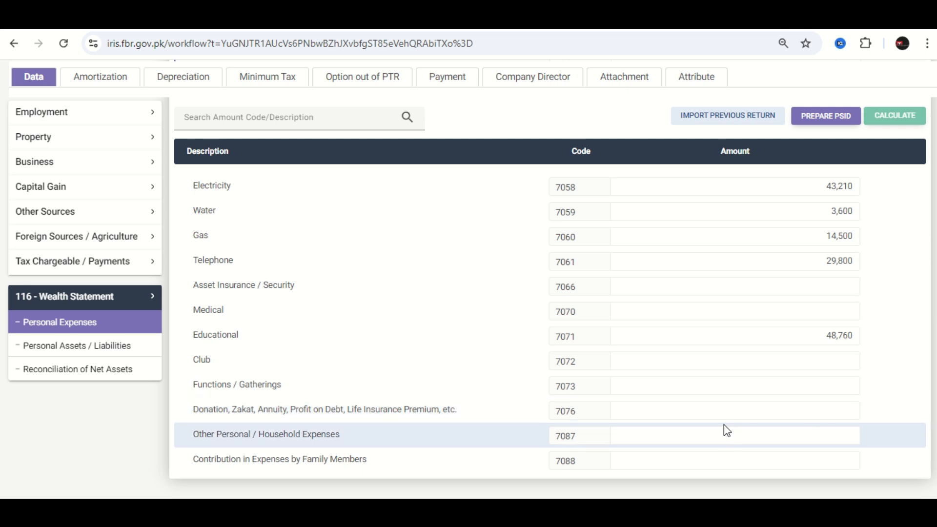
pyautogui.click(736, 438)
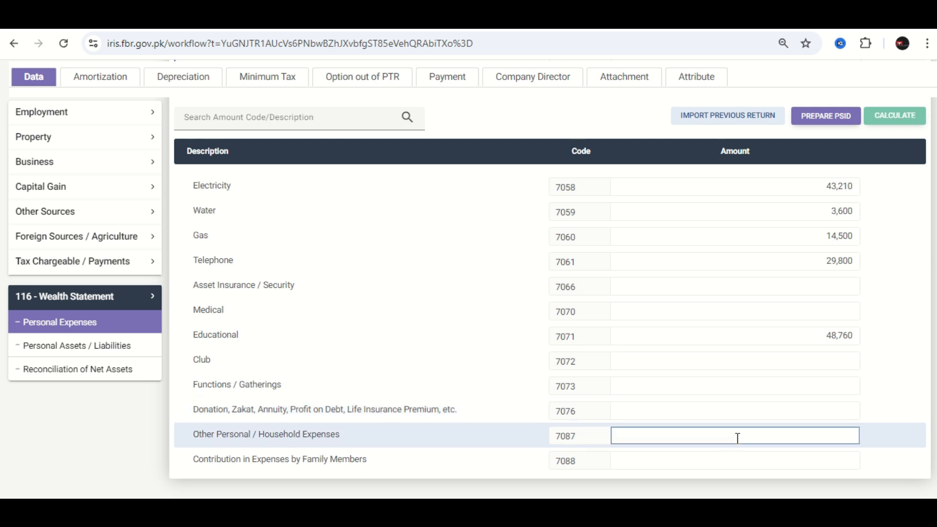
pyautogui.write('198700')
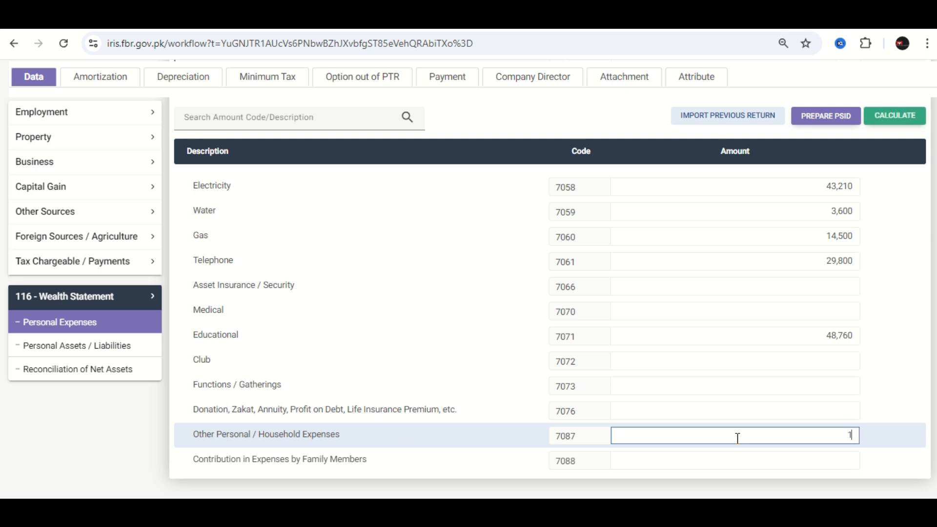
pyautogui.click(910, 115)
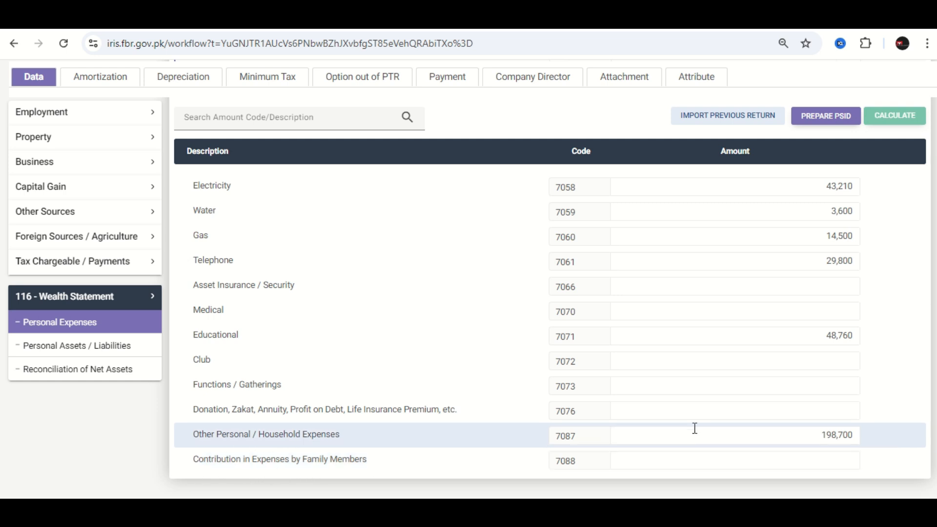
pyautogui.scroll(5, 695, 428)
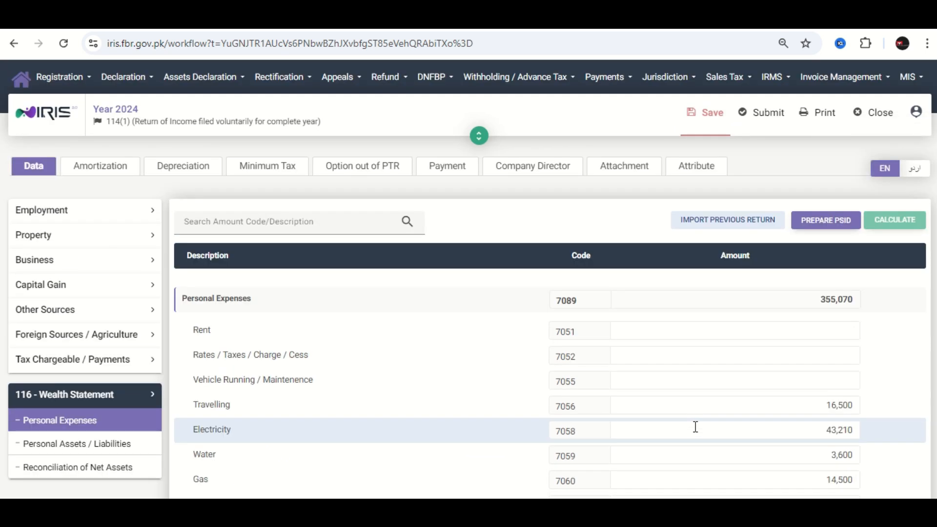
# - In Reconciliation of Net Assets, copy the Unreconciled Amount into Net Assets Previous Year as 3,686,730 and recalculate
pyautogui.click(72, 476)
pyautogui.scroll(-6, 774, 366)
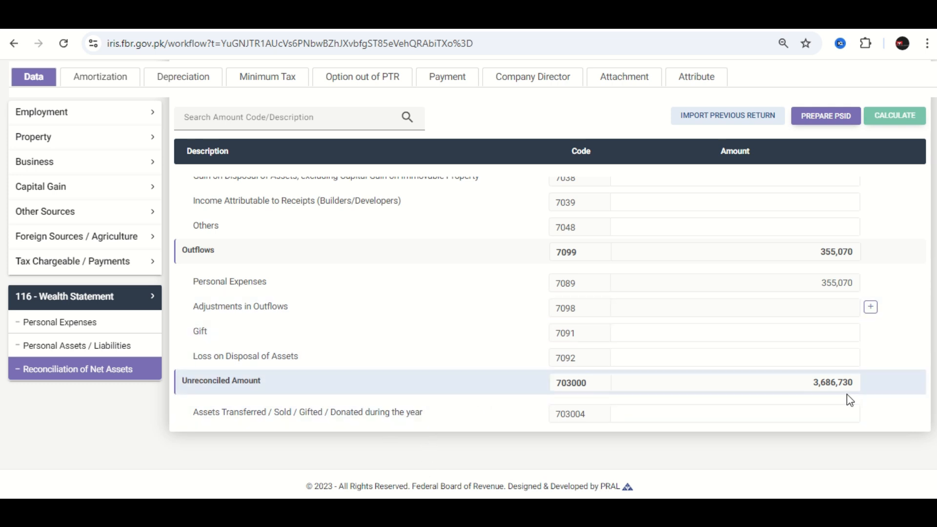
pyautogui.doubleClick(806, 391)
pyautogui.hotkey('ctrl', 'c')
pyautogui.scroll(10, 807, 391)
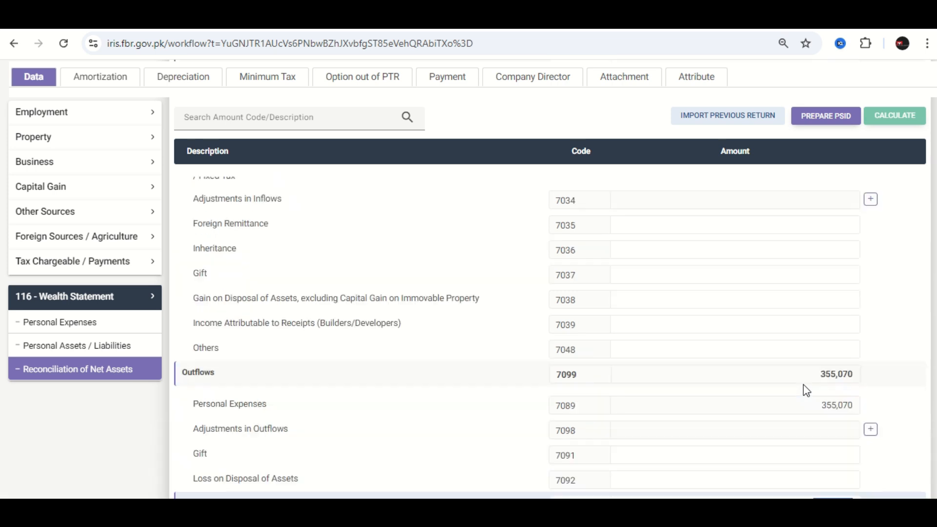
pyautogui.click(810, 331)
pyautogui.hotkey('ctrl', 'v')
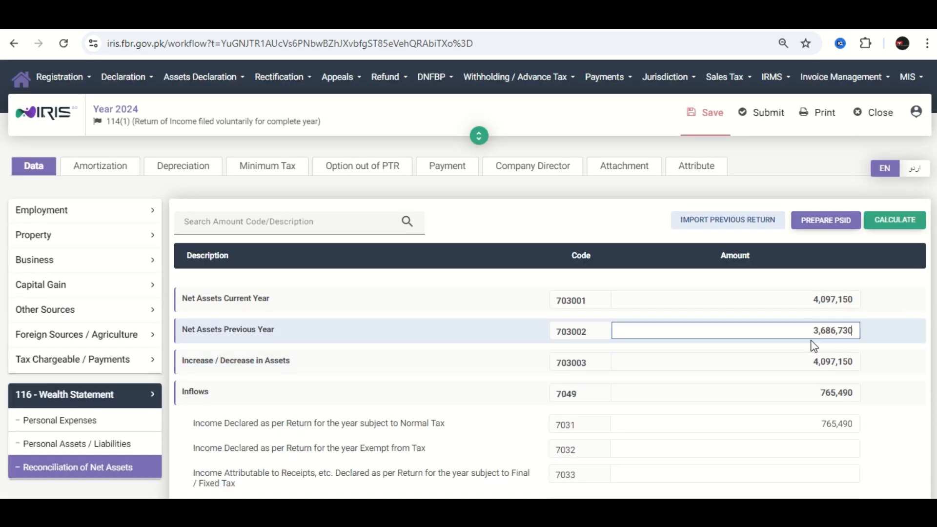
pyautogui.click(901, 228)
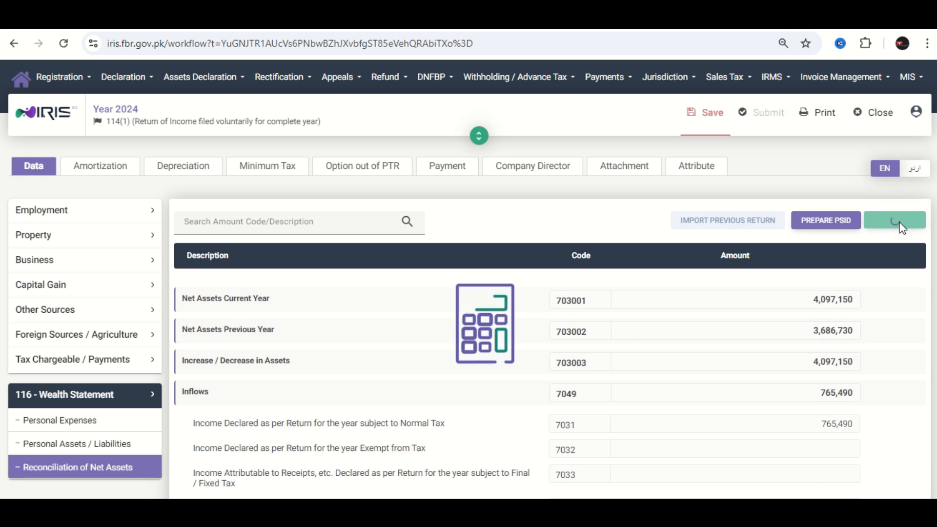
# - Review the reconciliation from Net Assets Current Year through the inflows and outflows to the Unreconciled Amount
pyautogui.scroll(-8, 848, 323)
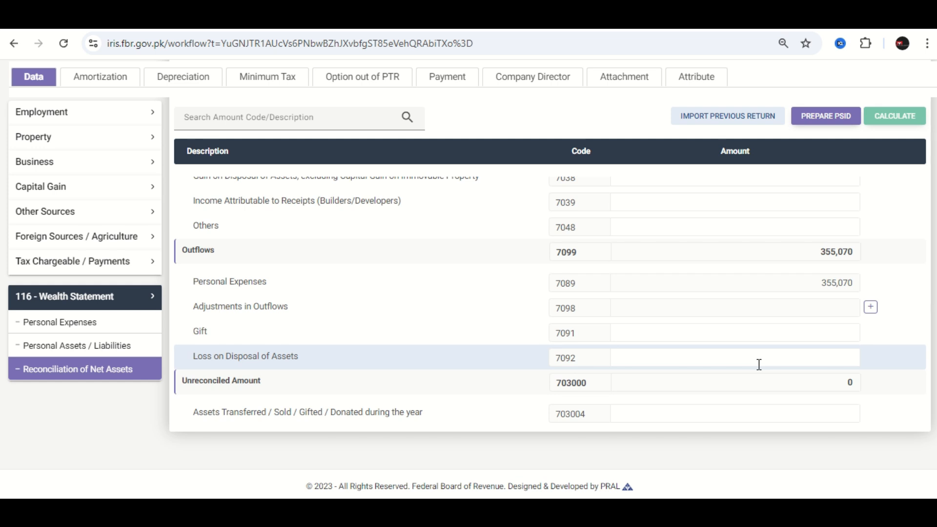
pyautogui.scroll(2, 759, 365)
pyautogui.scroll(3, 759, 365)
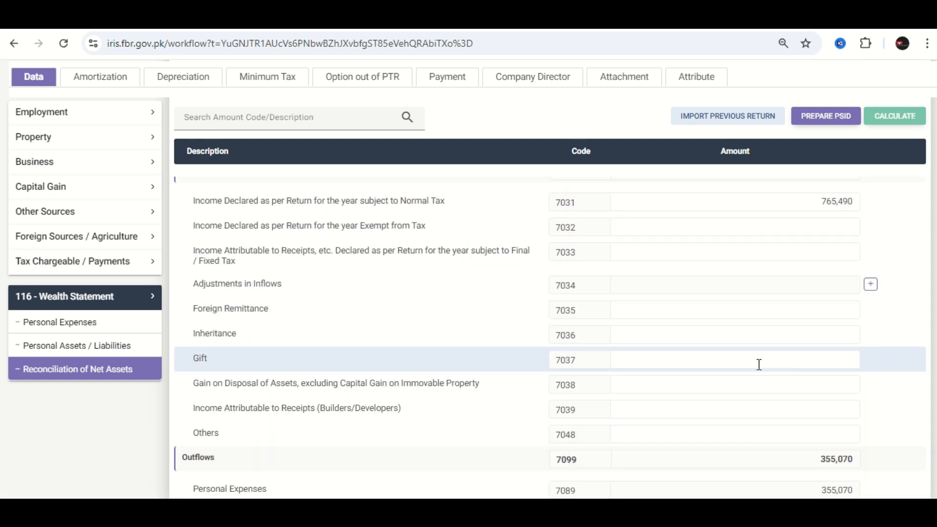
pyautogui.scroll(1, 760, 365)
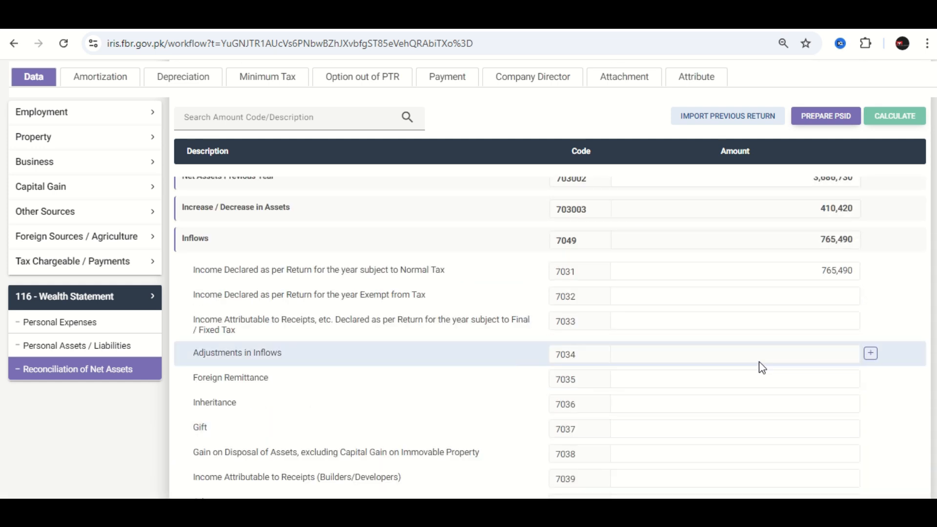
pyautogui.scroll(1, 761, 359)
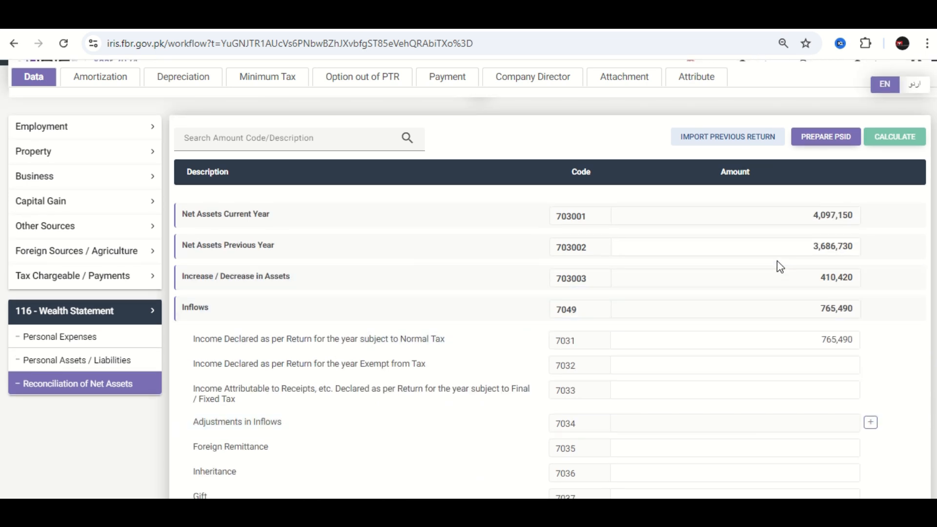
pyautogui.scroll(-5, 830, 410)
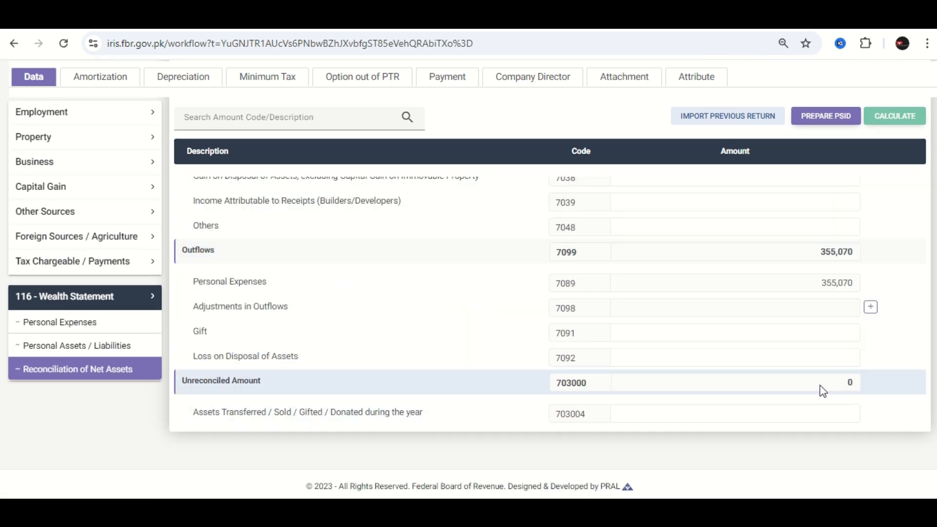
pyautogui.scroll(2, 763, 347)
pyautogui.scroll(1, 812, 317)
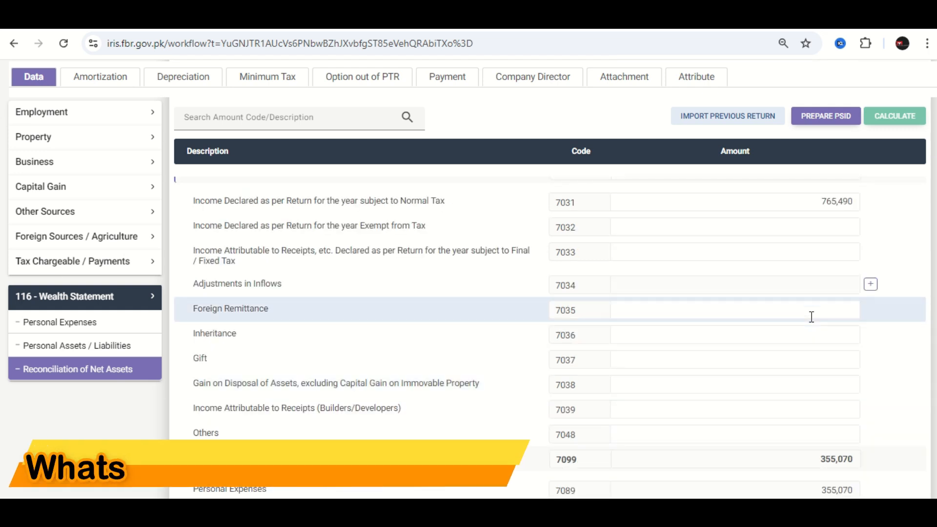
pyautogui.scroll(1, 811, 316)
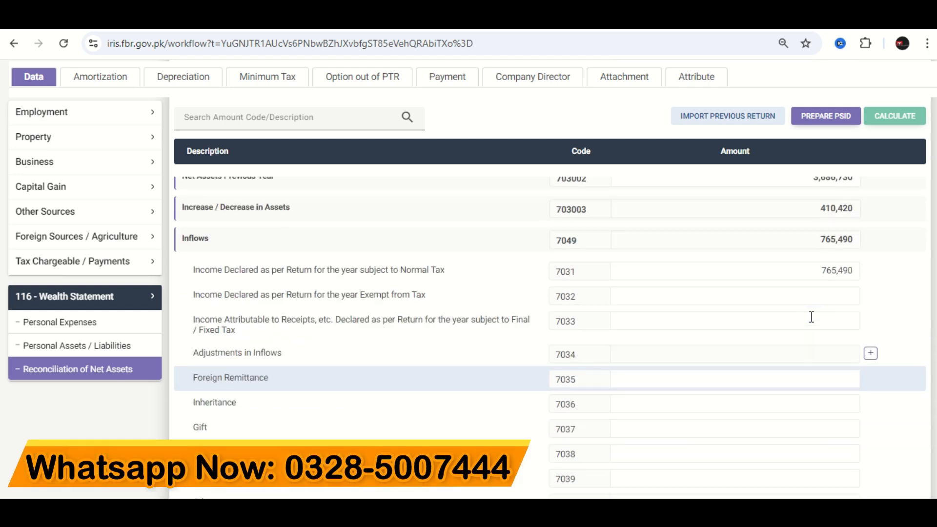
pyautogui.scroll(3, 812, 317)
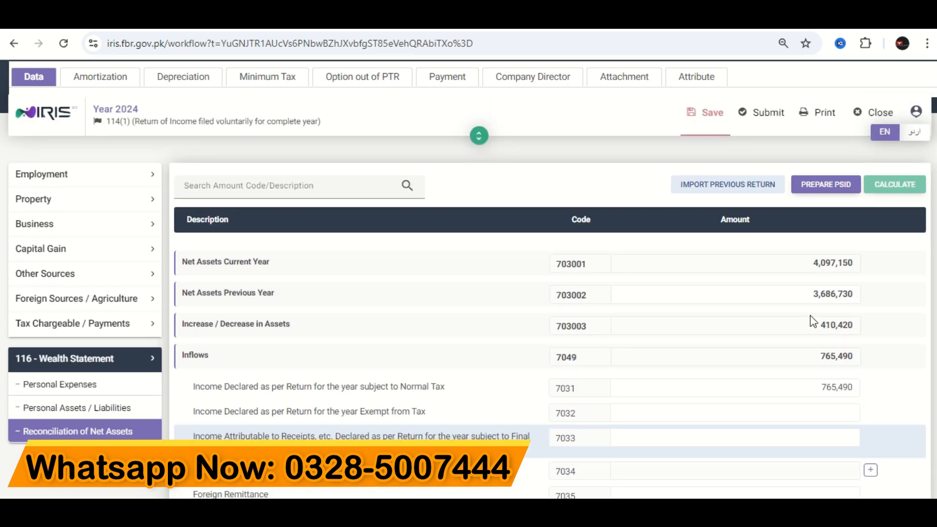
# - Save the 2024 return and start its submission up to the declaration's PIN entry
pyautogui.click(707, 112)
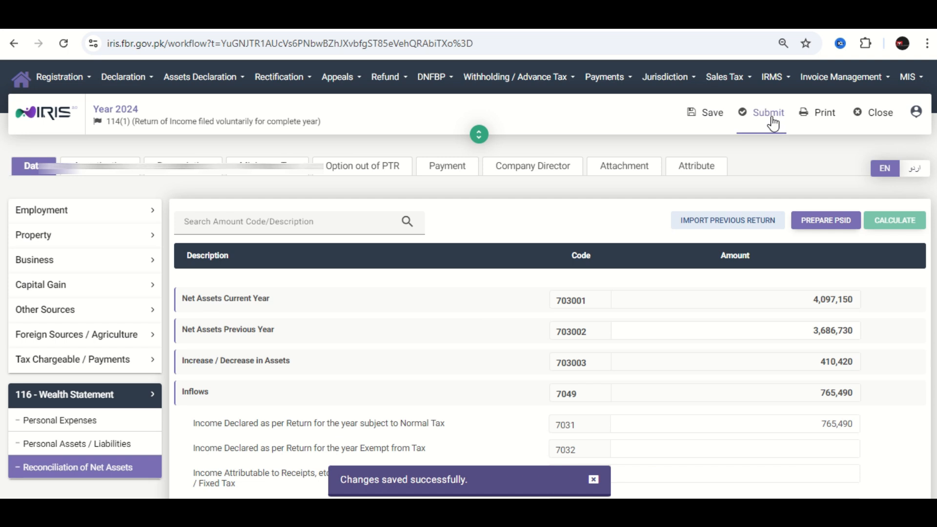
pyautogui.click(774, 124)
pyautogui.click(678, 249)
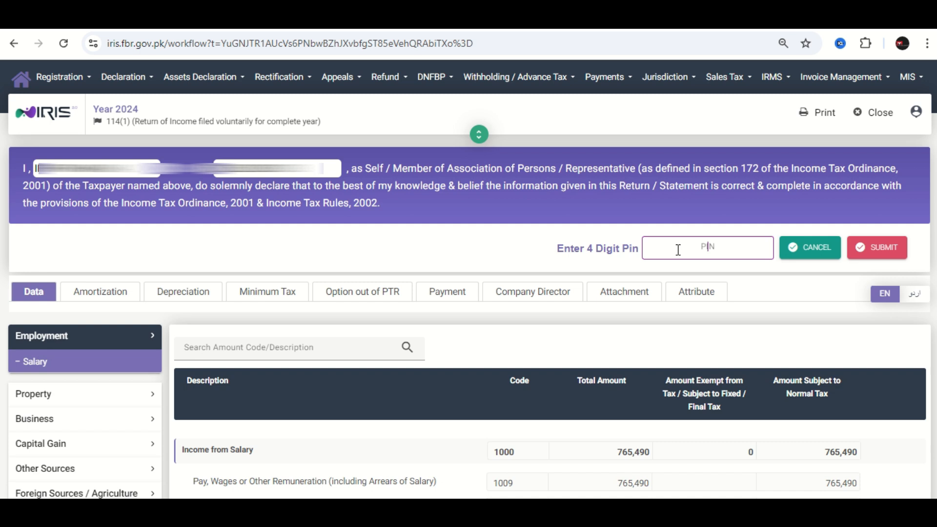
# - Change the account PIN by entering and confirming a new four-digit PIN
pyautogui.click(917, 116)
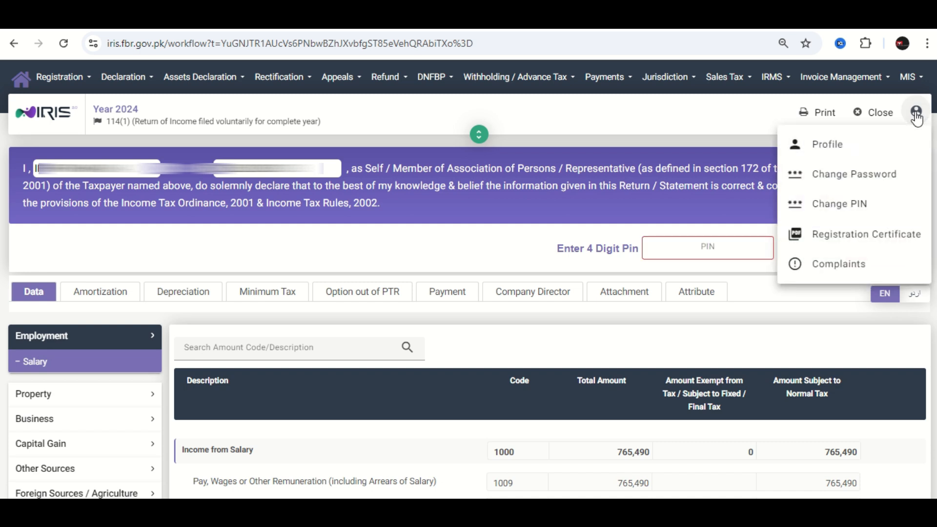
pyautogui.click(832, 215)
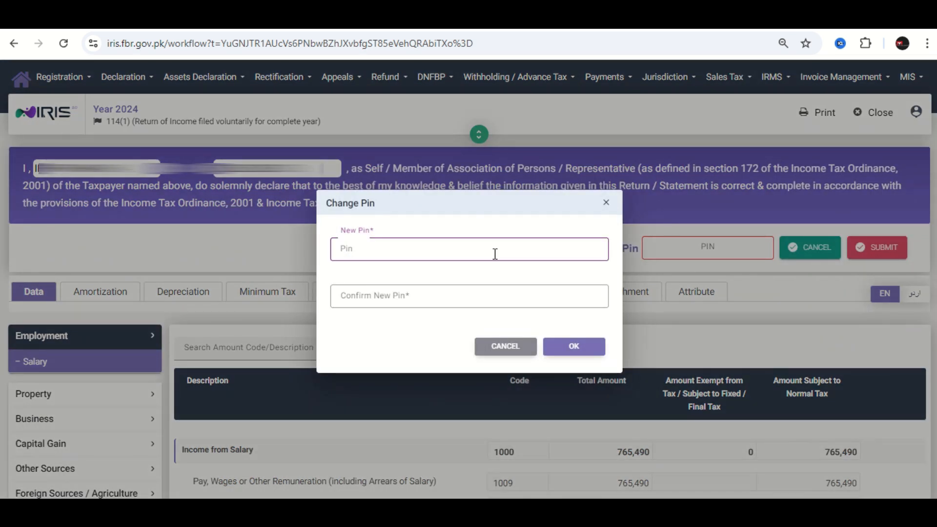
pyautogui.write('1234')
pyautogui.click(492, 295)
pyautogui.write('1234')
pyautogui.click(579, 345)
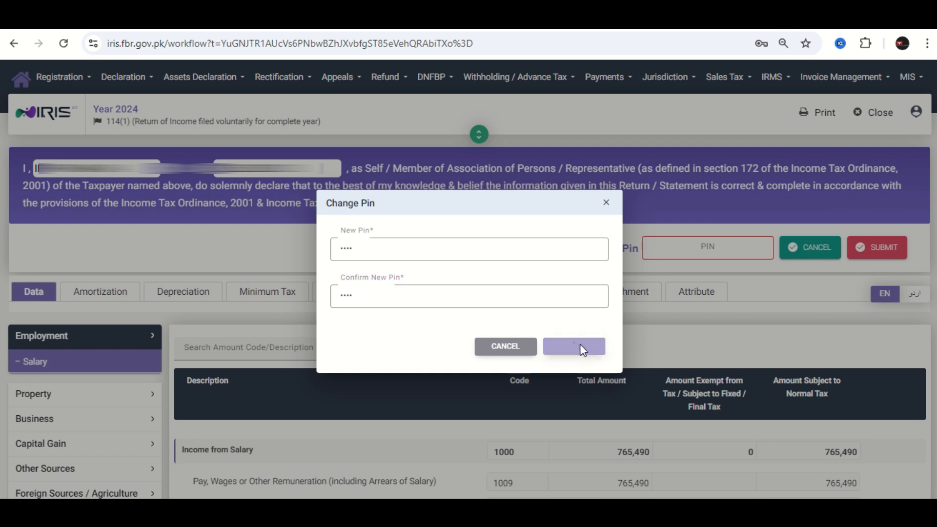
# - Enter the four-digit PIN for the return's declaration and close the return
pyautogui.click(675, 243)
pyautogui.write('123')
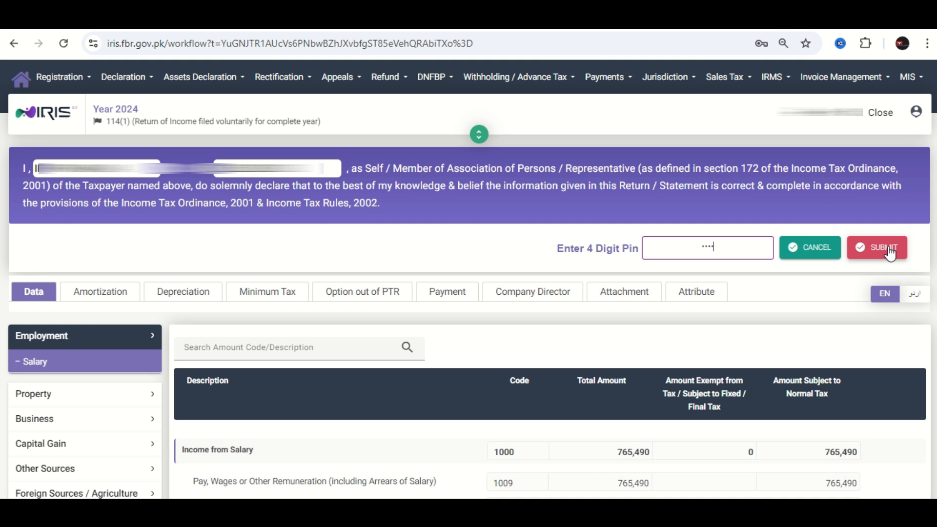
pyautogui.click(876, 117)
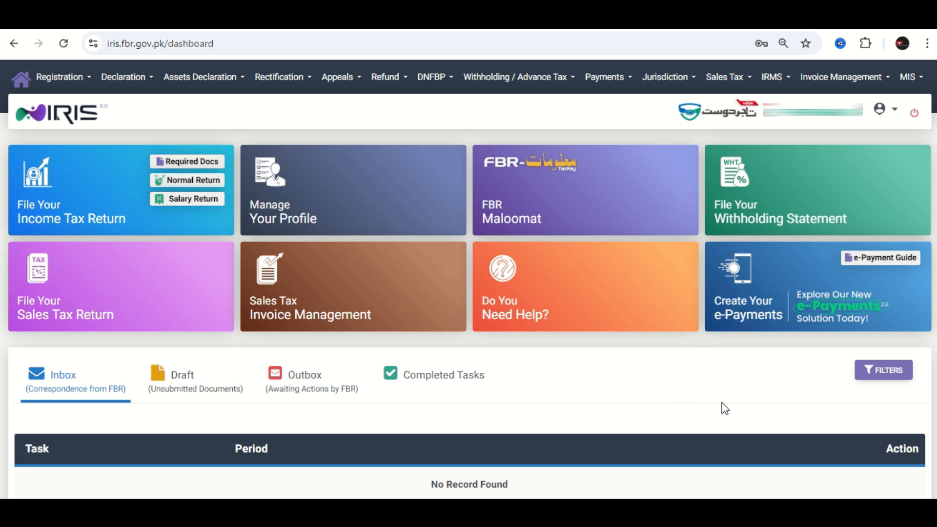
# - Start a Misc. income tax e-payment and choose the payment section 920601 - 182(A) - Surcharge for ATL
pyautogui.click(846, 298)
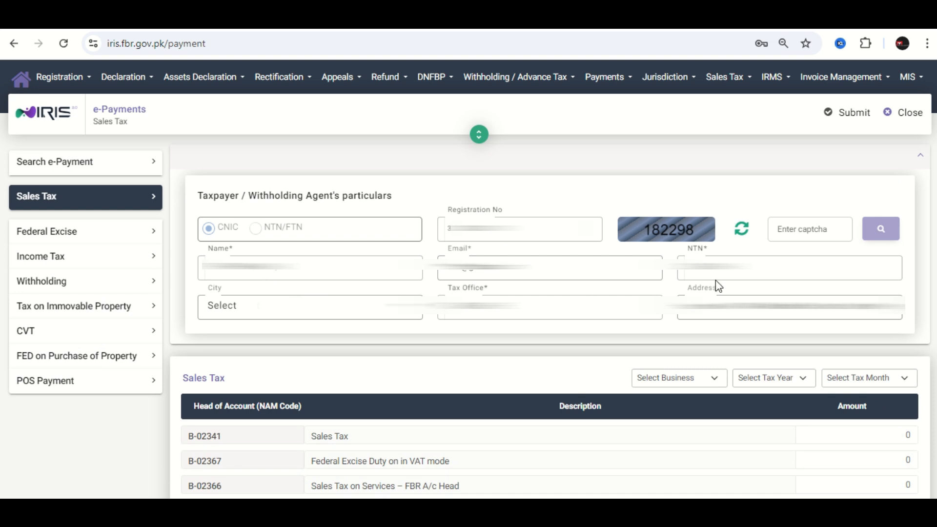
pyautogui.click(41, 265)
pyautogui.click(42, 372)
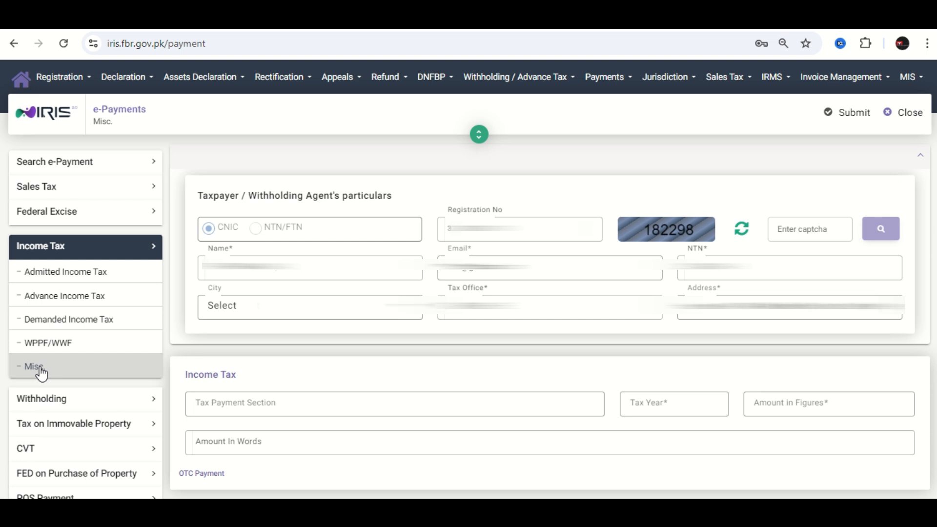
pyautogui.click(259, 403)
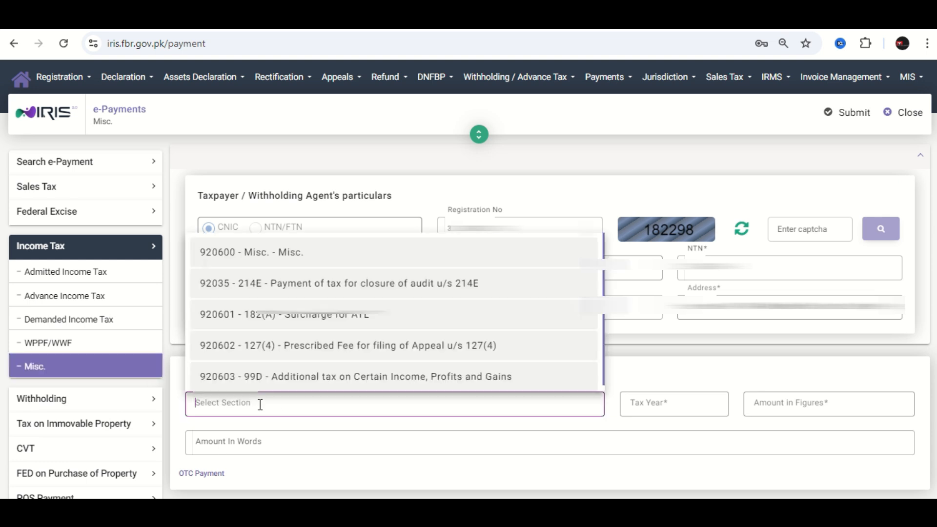
pyautogui.click(330, 324)
# - Set the ATL surcharge payment to tax year 2024 and an amount of 1,000, and generate its PSID
pyautogui.click(696, 404)
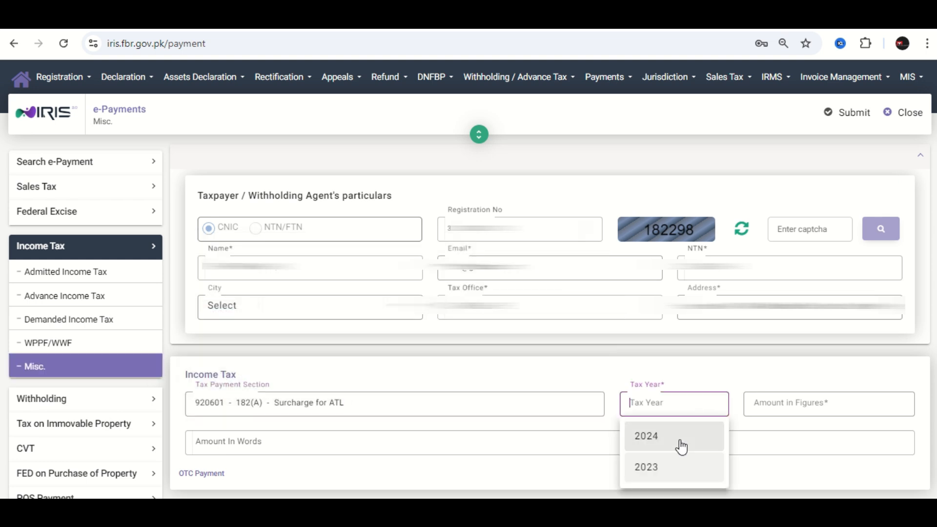
pyautogui.click(678, 447)
pyautogui.click(802, 404)
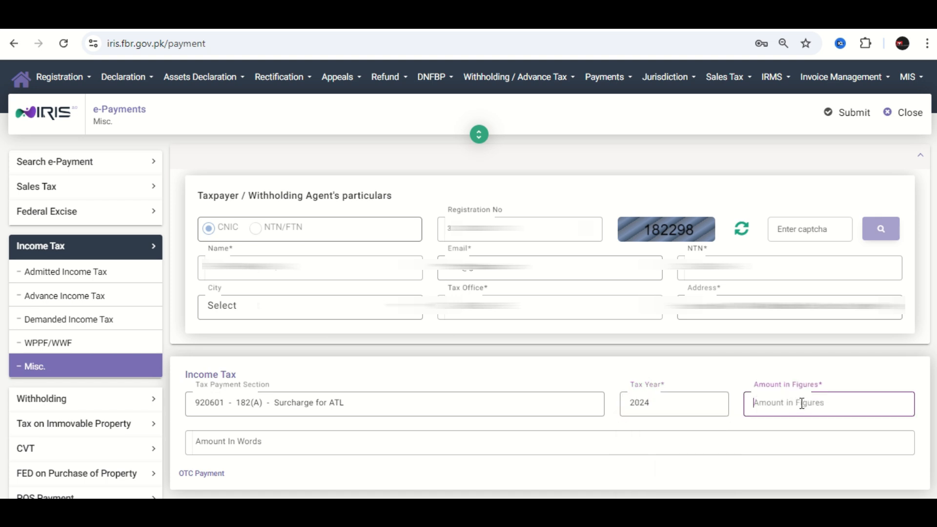
pyautogui.write('1000')
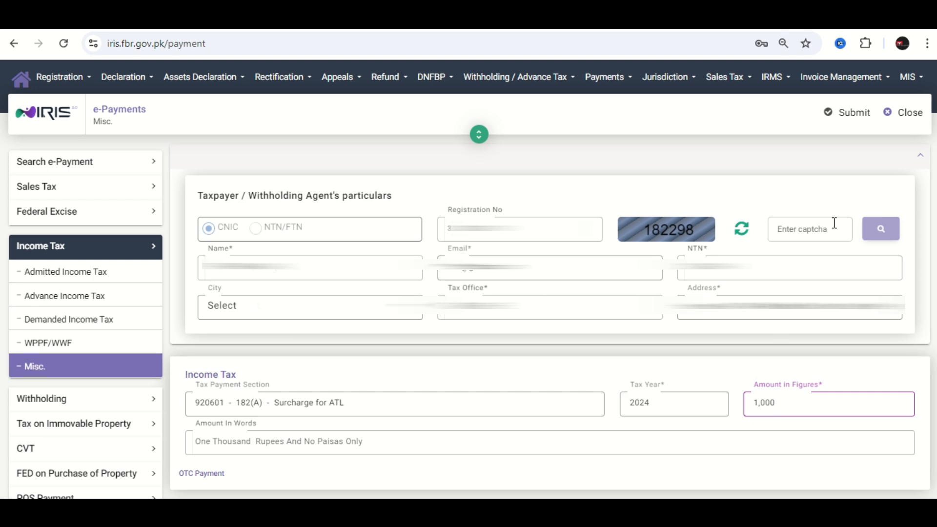
pyautogui.click(856, 111)
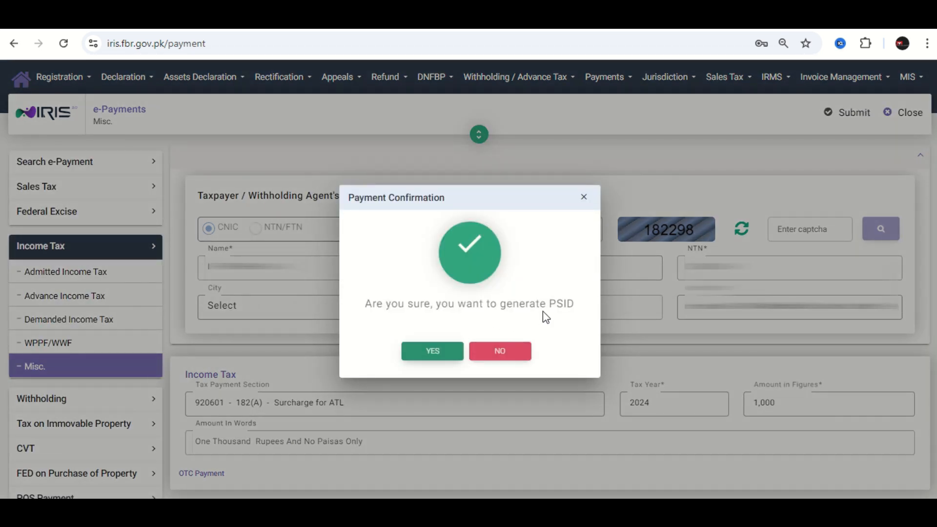
pyautogui.click(444, 353)
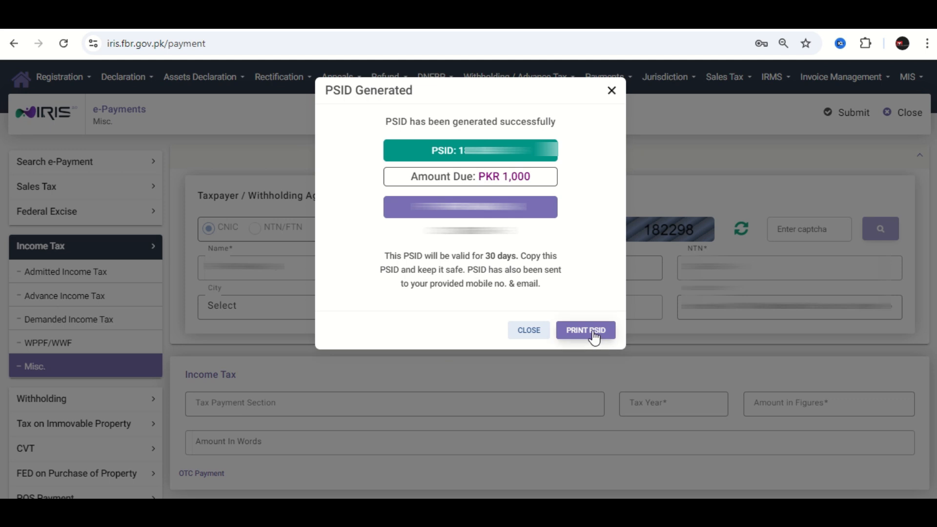
# - Close the PSID notice and the e-payment form, and log out of the account from the dashboard
pyautogui.click(528, 330)
pyautogui.click(903, 114)
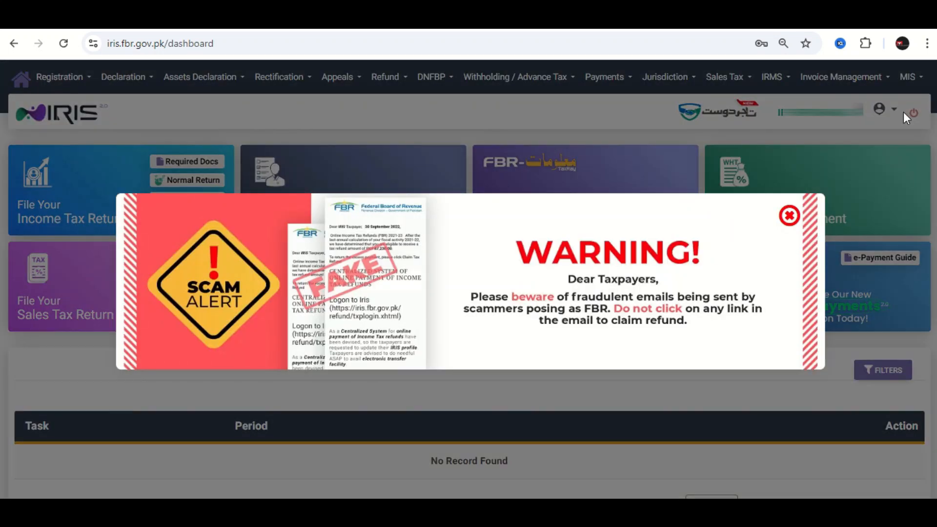
pyautogui.click(788, 217)
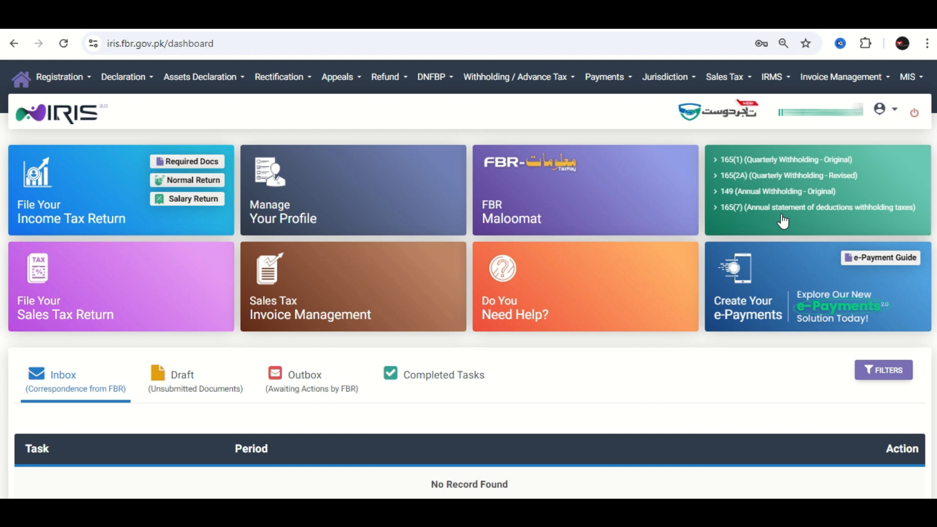
pyautogui.click(915, 114)
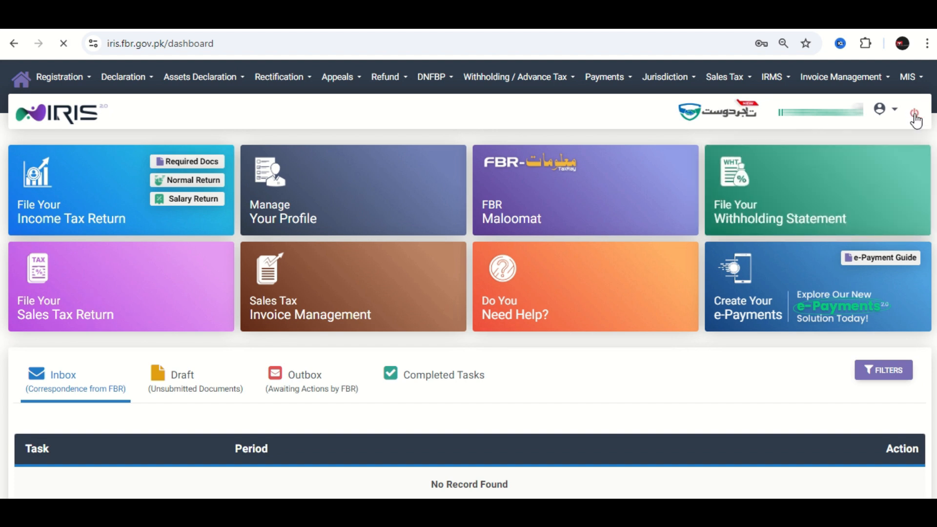
# - Set the Active Taxpayer List (Income Tax) verification to parameter type CNIC and enter the taxpayer's CNIC number as the registration number
pyautogui.click(789, 214)
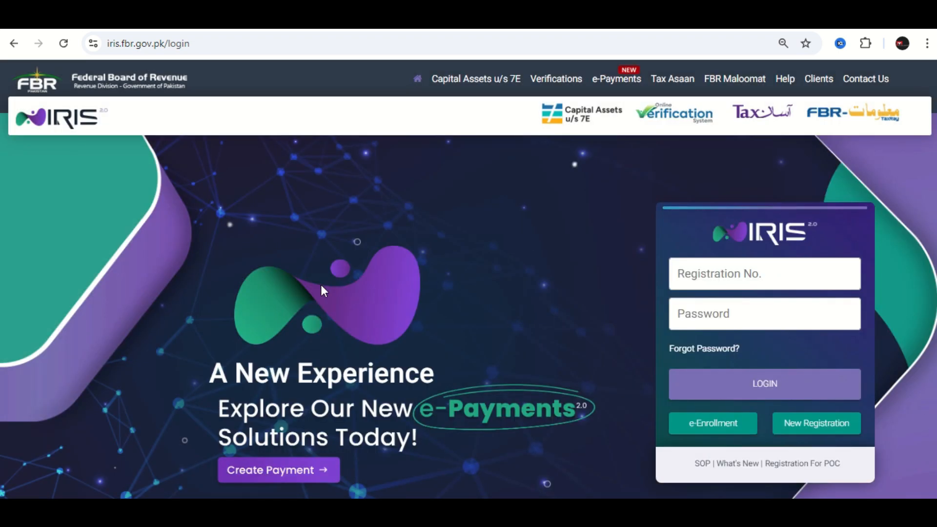
pyautogui.scroll(-10, 321, 285)
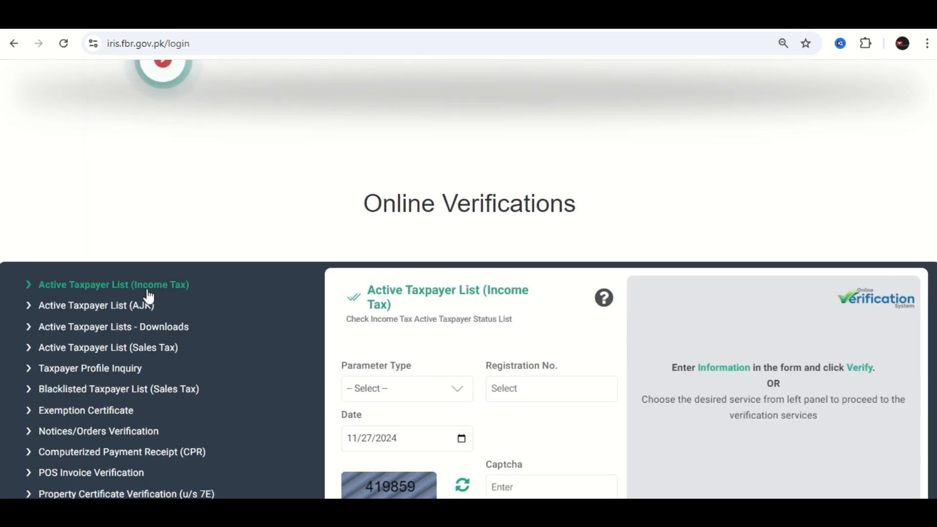
pyautogui.scroll(-3, 394, 349)
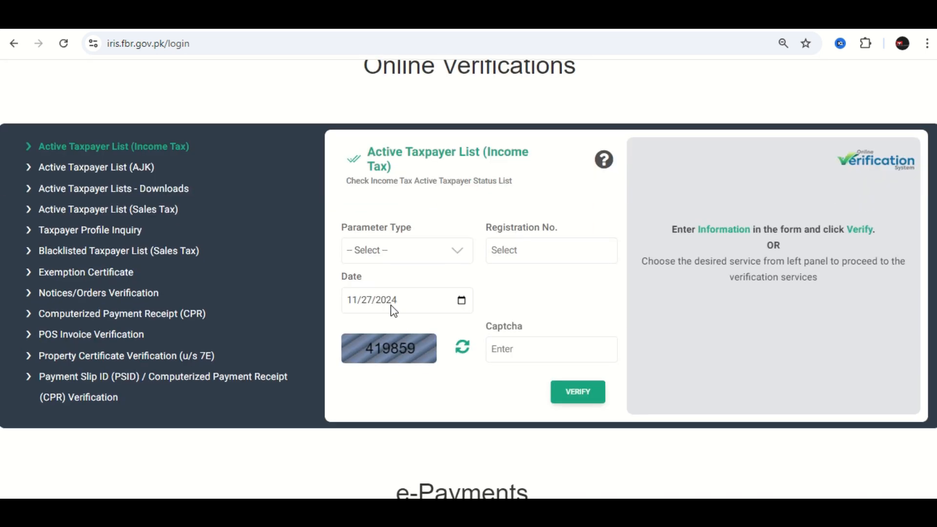
pyautogui.click(365, 258)
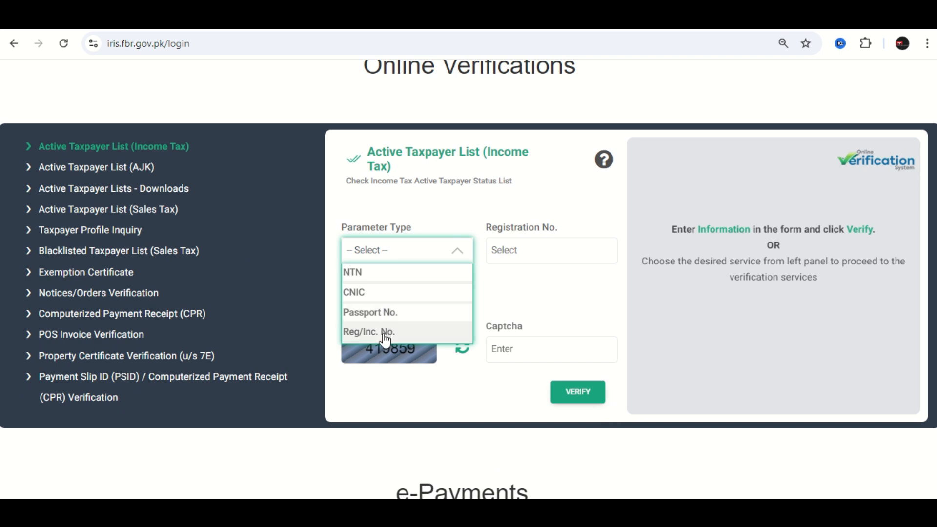
pyautogui.click(383, 290)
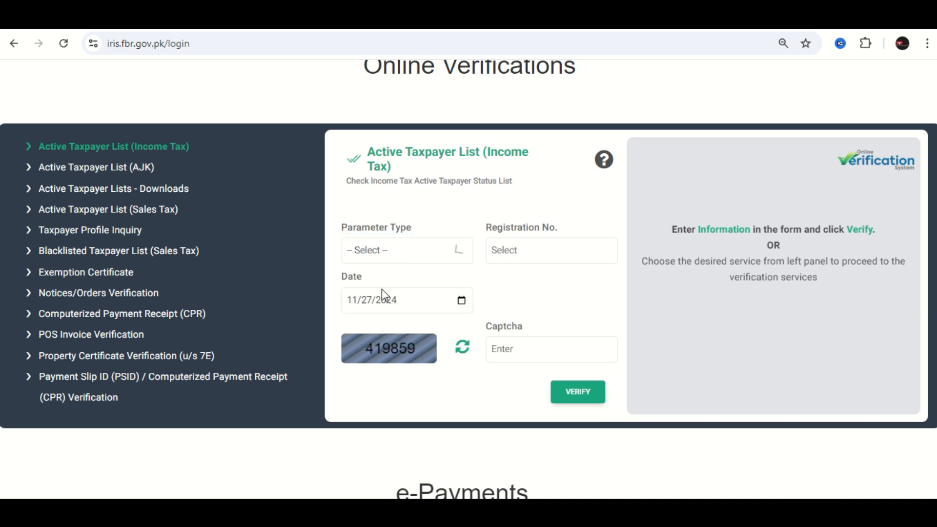
pyautogui.click(515, 259)
pyautogui.click(578, 295)
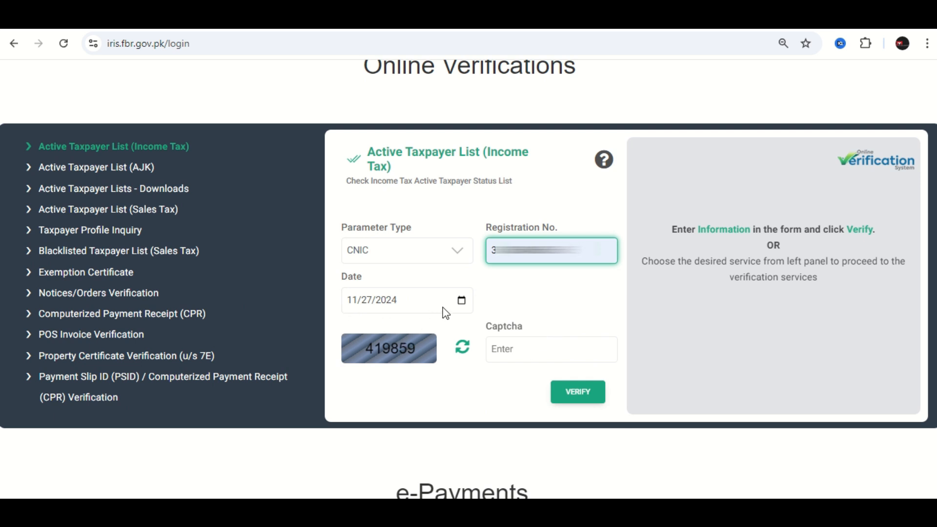
# - Enter the displayed captcha code, verify the taxpayer's income tax filing status, and return to the login form
pyautogui.click(500, 349)
pyautogui.write('419859')
pyautogui.click(564, 397)
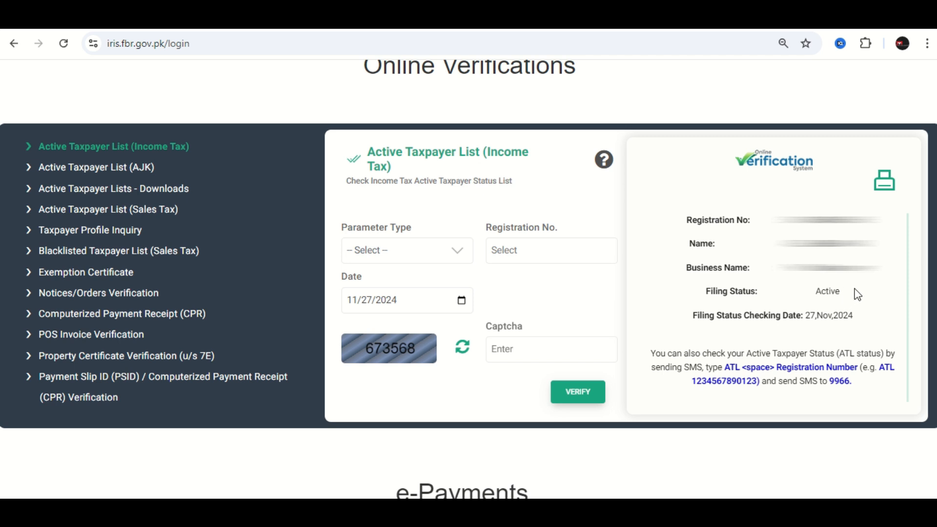
pyautogui.scroll(15, 857, 289)
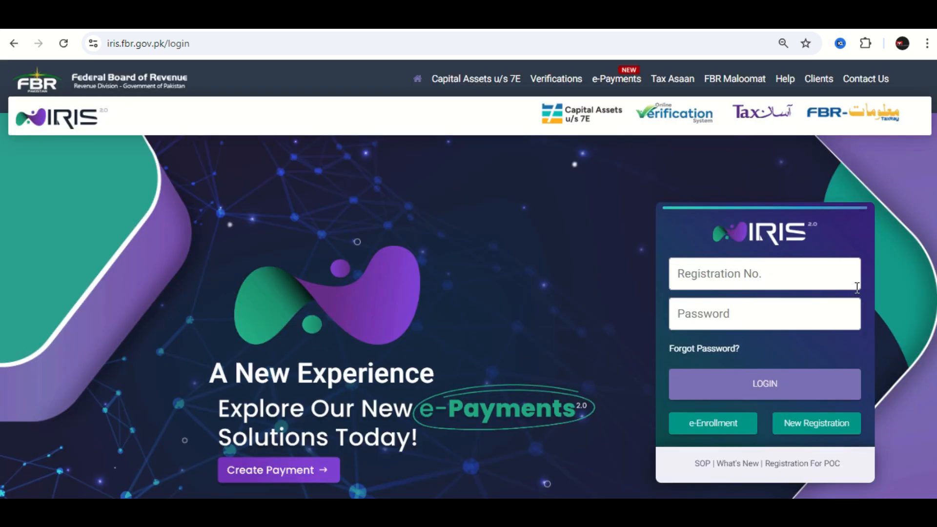